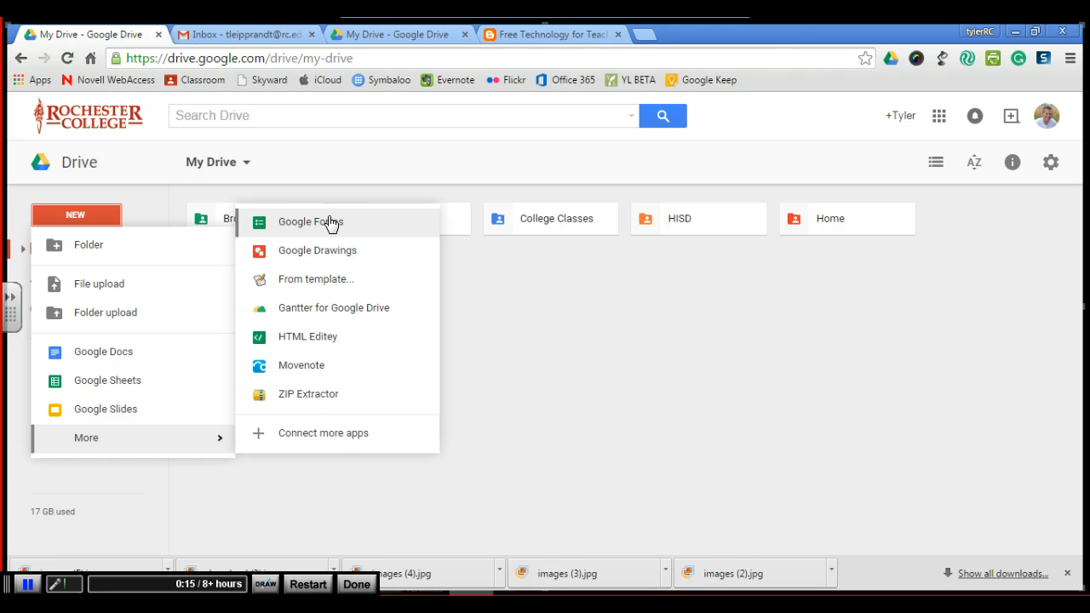
# - Create a new Google Form and set the first question to 'What is your name?' with the Text type
pyautogui.click(332, 223)
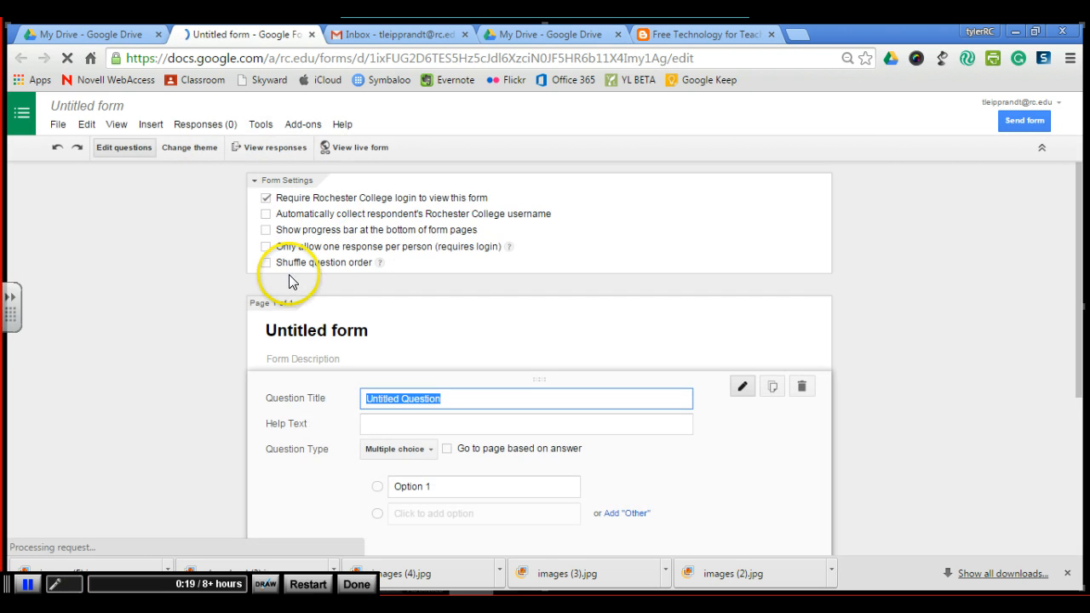
pyautogui.press('BackSpace')
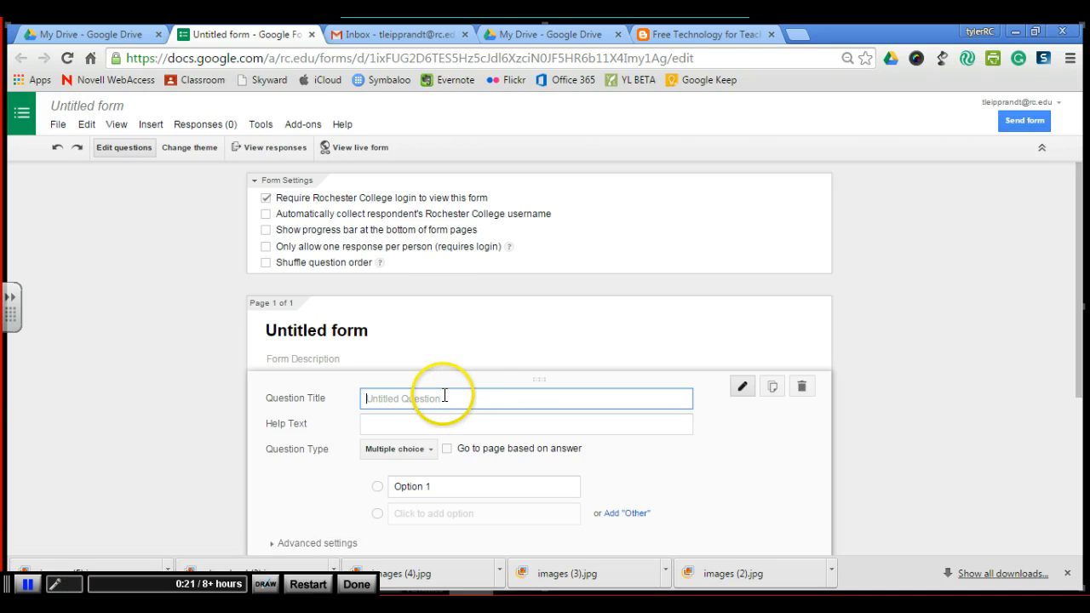
pyautogui.write('W')
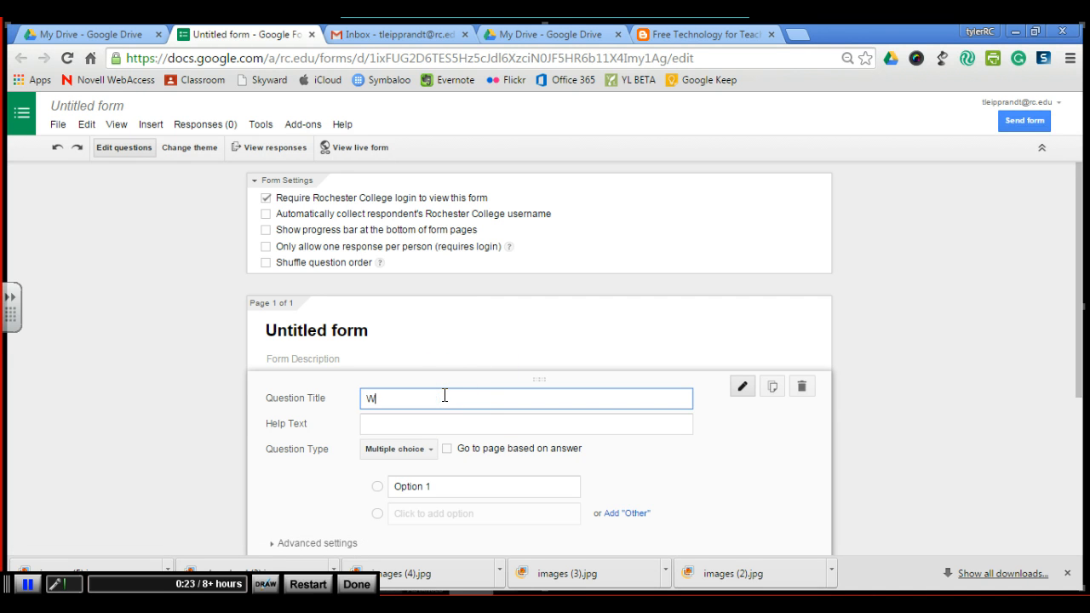
pyautogui.write('hat is your name?')
pyautogui.click(428, 448)
pyautogui.click(419, 390)
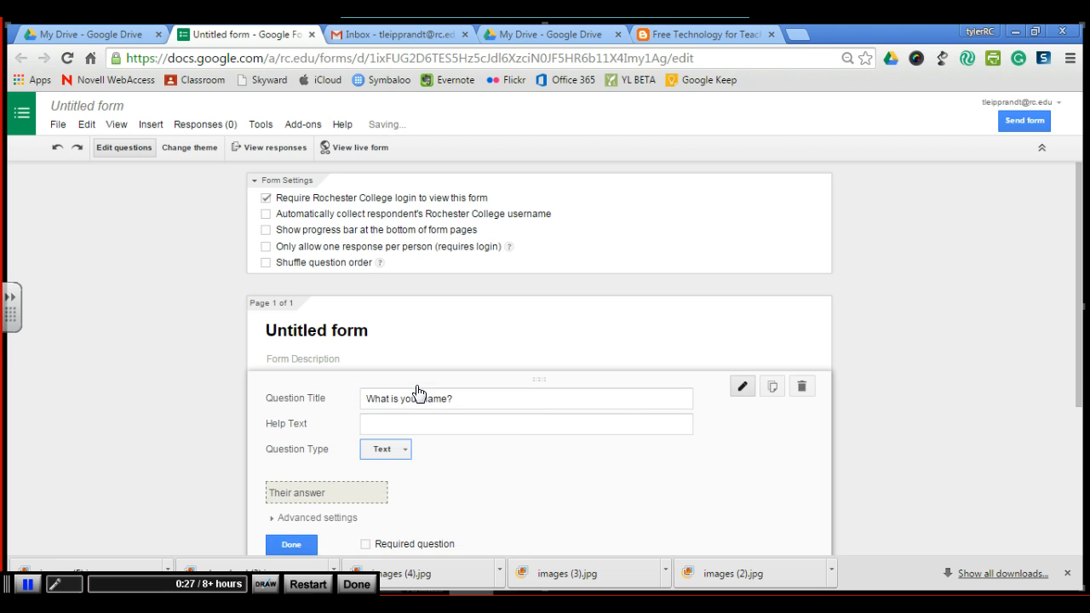
# - Add a second Text question titled 'What is your email?'
pyautogui.scroll(-2, 418, 396)
pyautogui.click(292, 370)
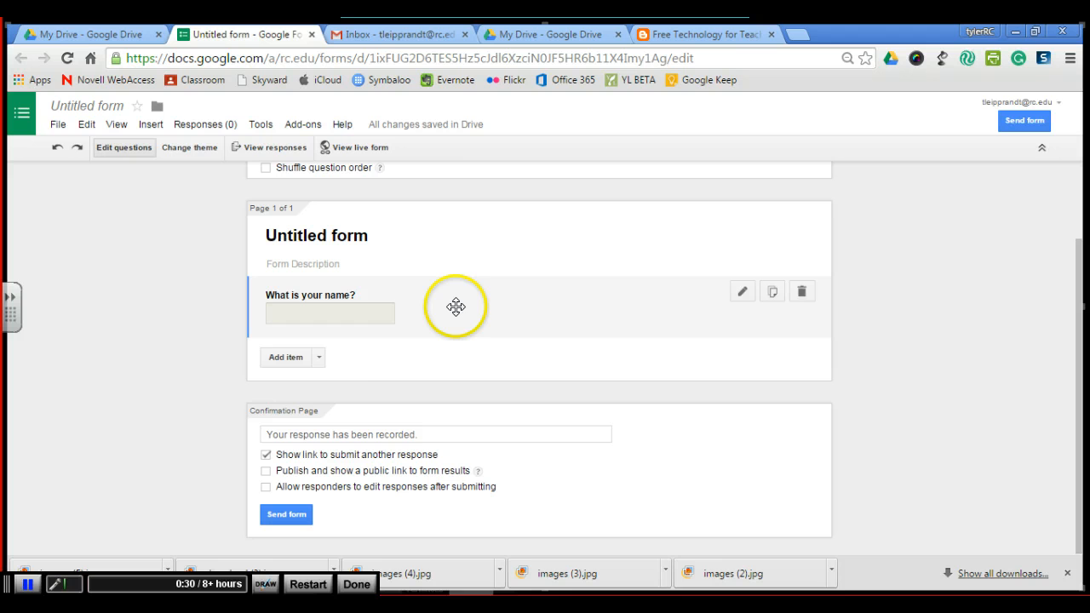
pyautogui.click(319, 357)
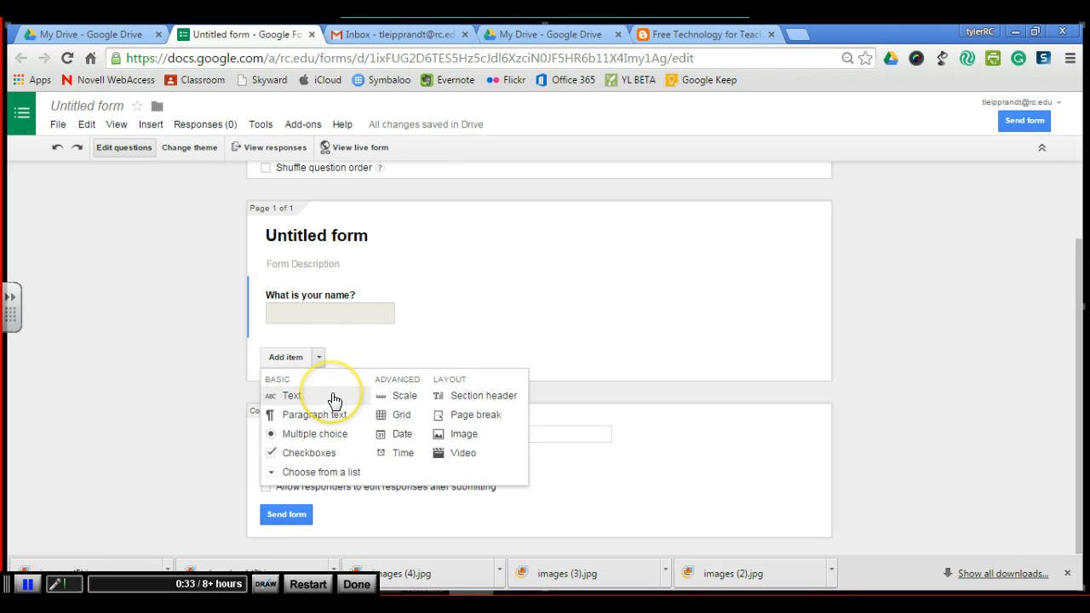
pyautogui.click(334, 398)
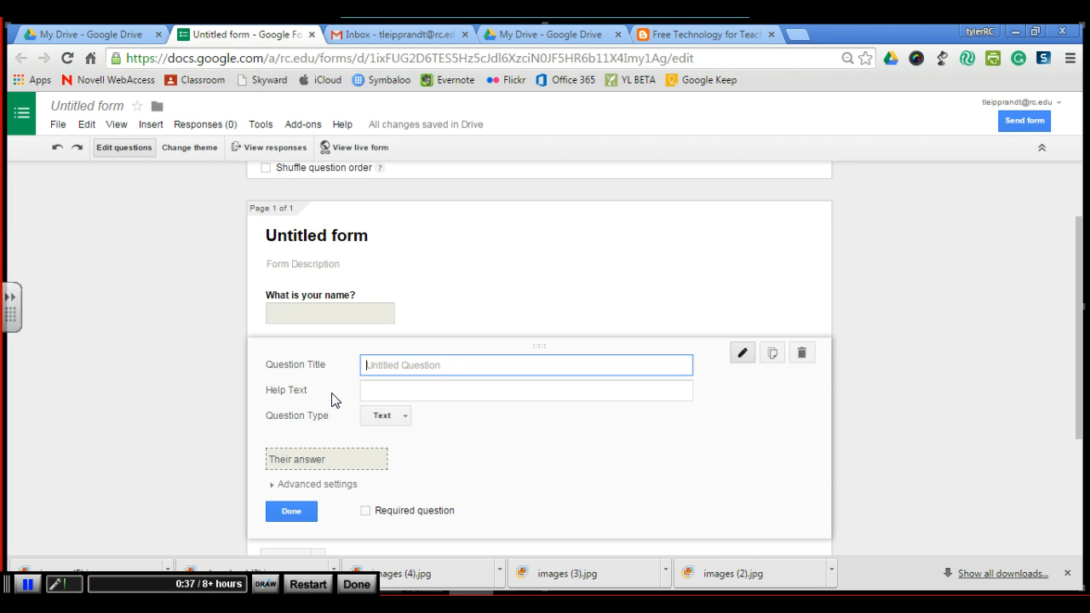
pyautogui.write('What is your aemail?')
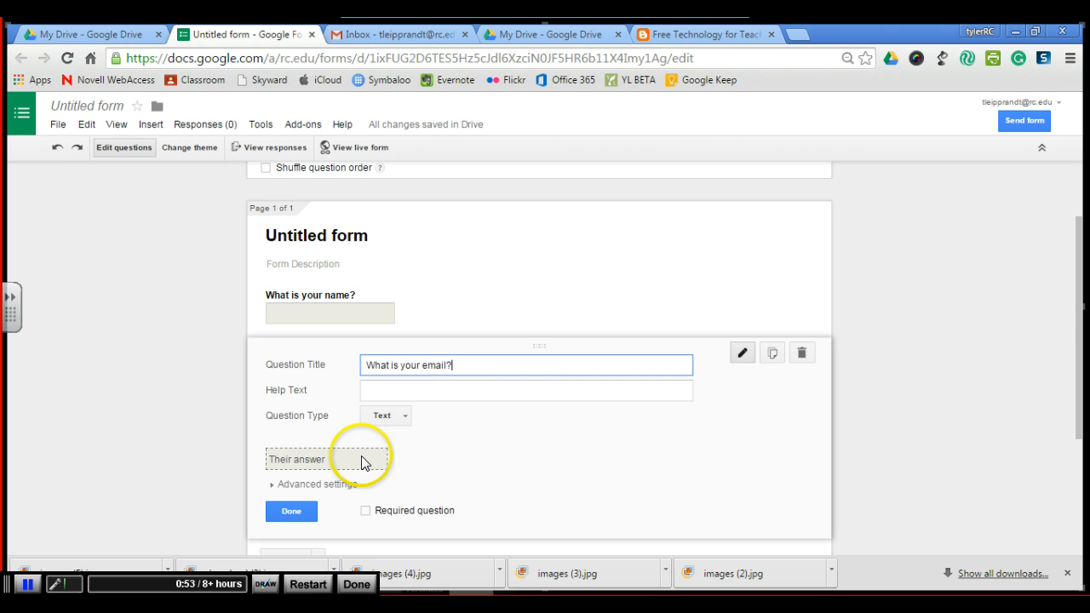
pyautogui.click(290, 511)
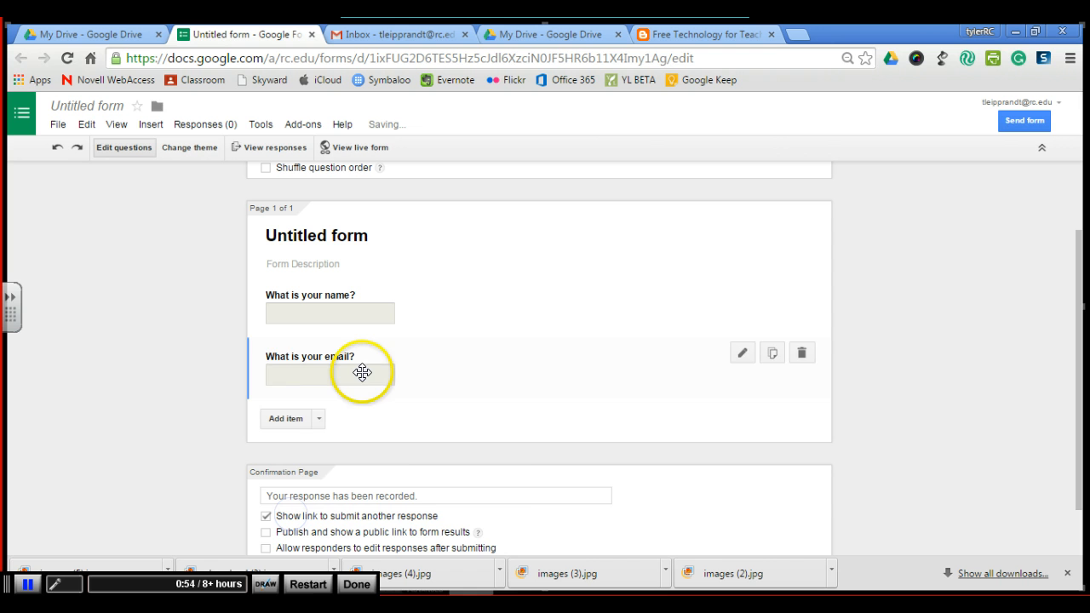
# - Add a third question titled 'What is your request?' with the Paragraph text type
pyautogui.click(318, 418)
pyautogui.click(305, 458)
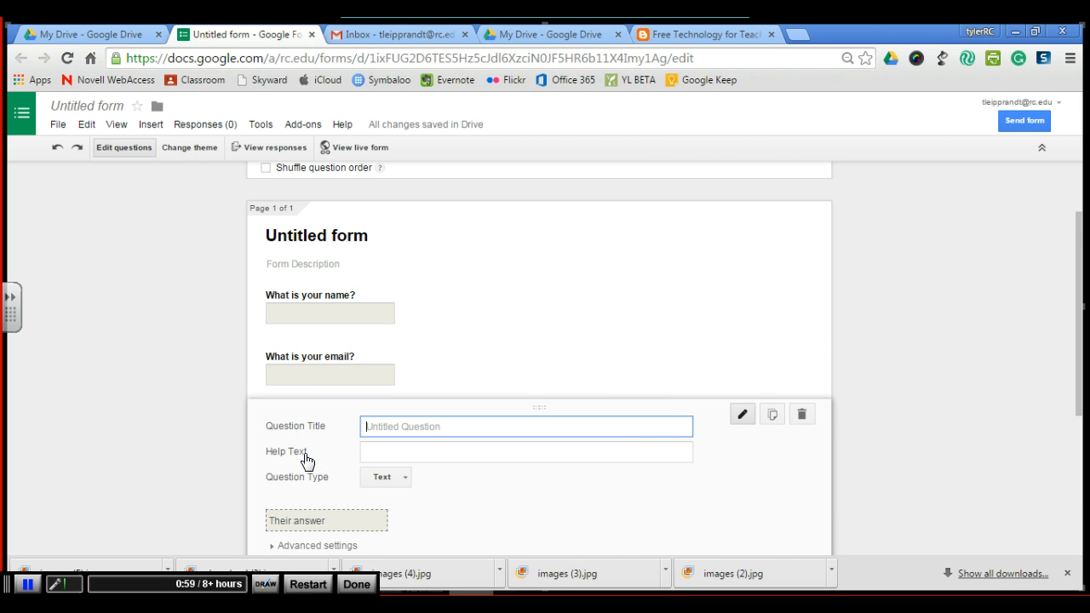
pyautogui.write('What is your re')
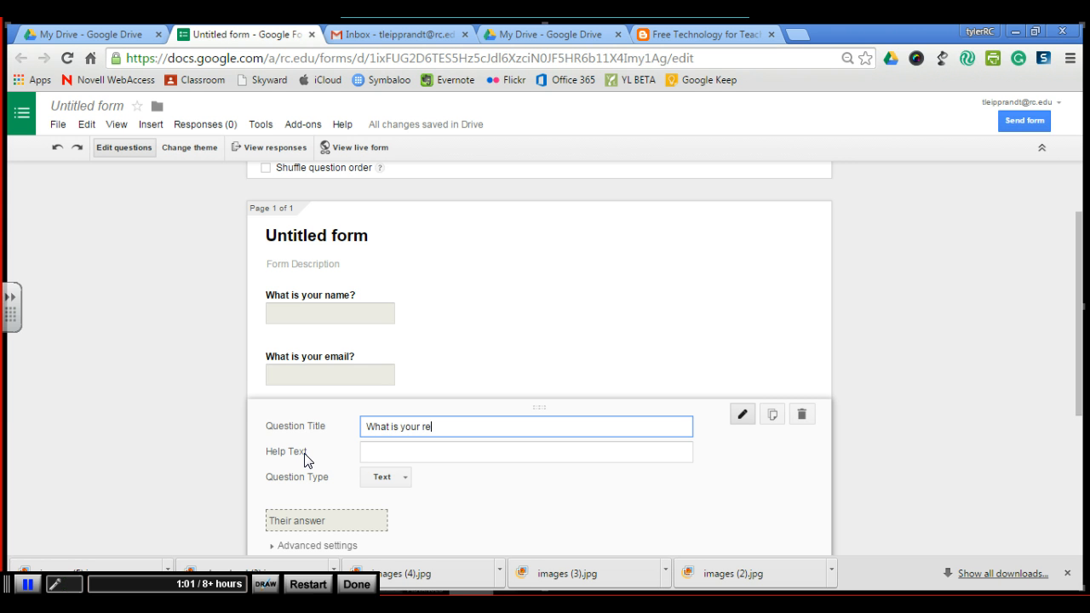
pyautogui.write('quest?')
pyautogui.scroll(-1, 341, 475)
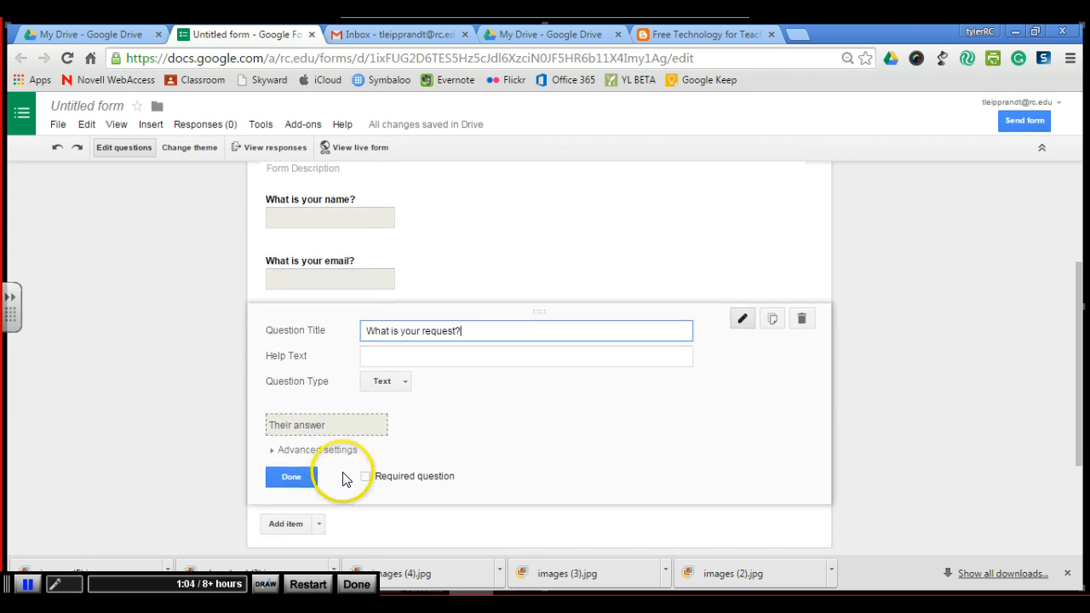
pyautogui.click(403, 385)
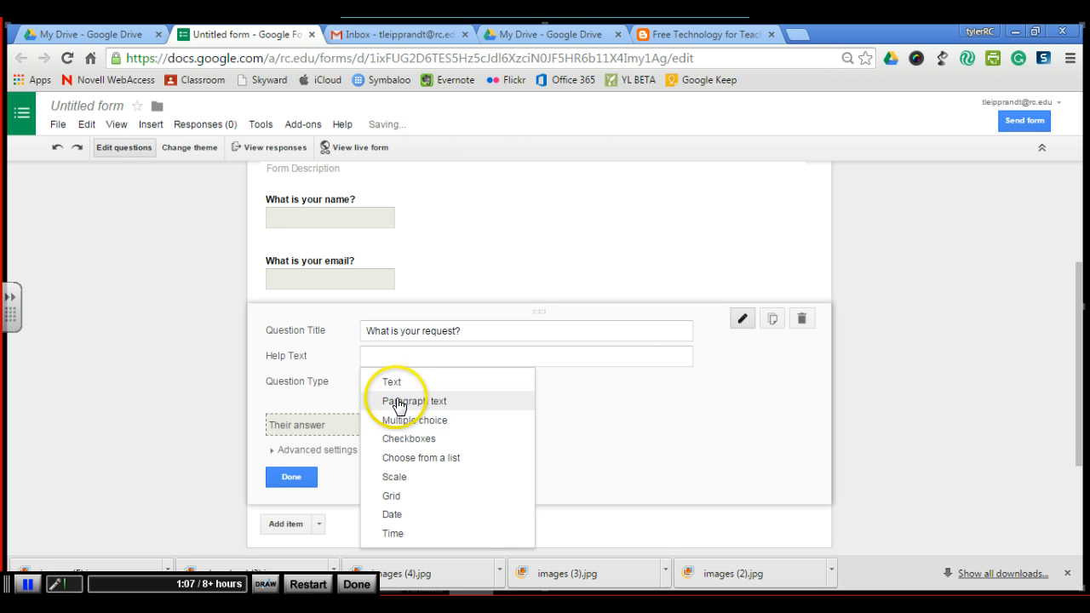
pyautogui.click(401, 401)
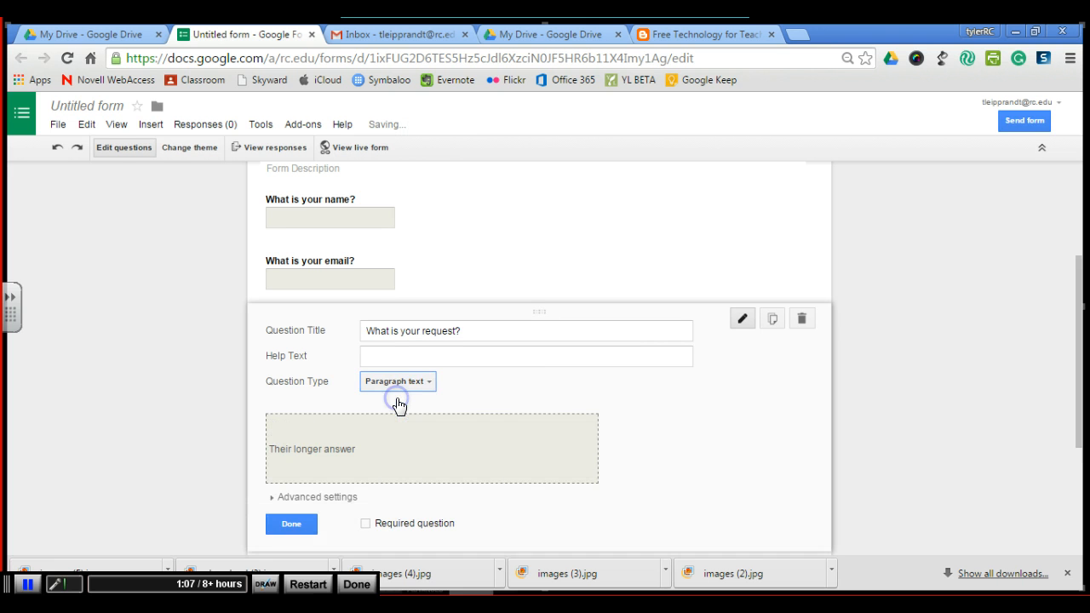
pyautogui.click(291, 523)
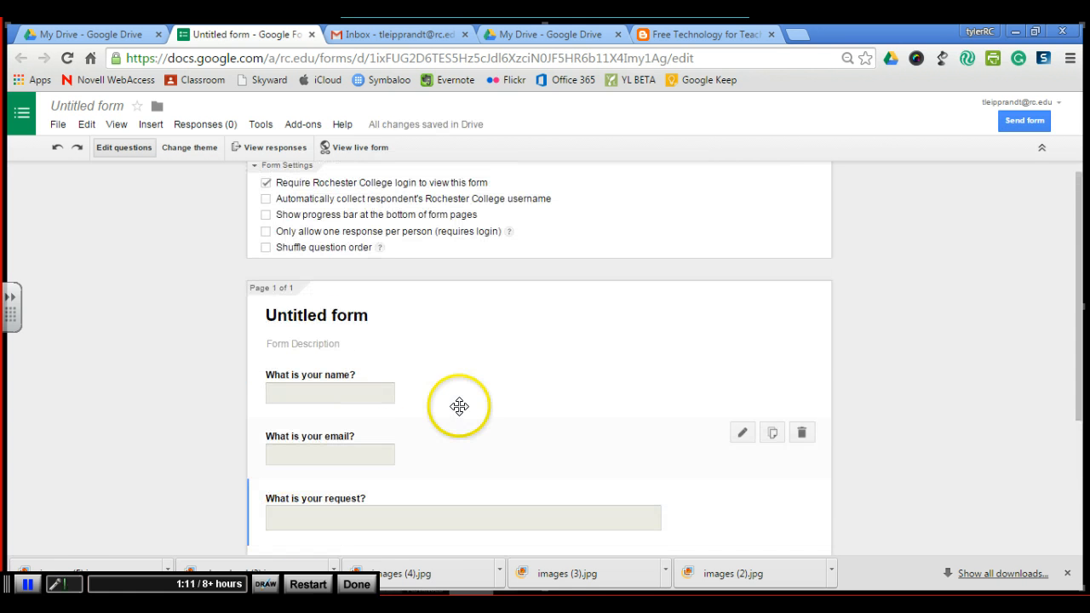
# - Open the add-ons gallery and review the available form add-ons before closing it
pyautogui.scroll(-1, 460, 407)
pyautogui.scroll(2, 463, 417)
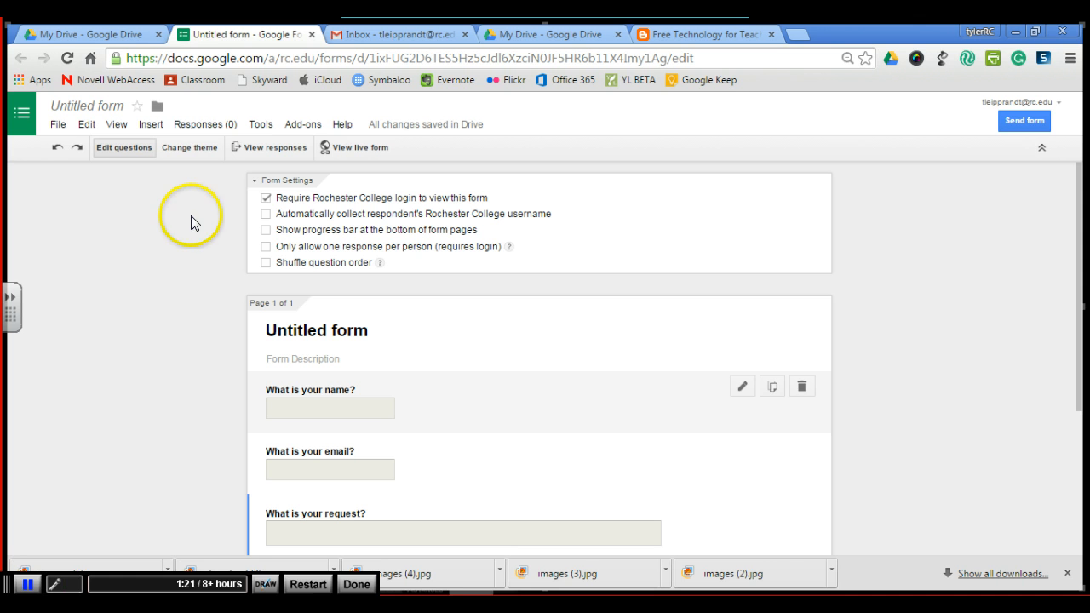
pyautogui.click(303, 125)
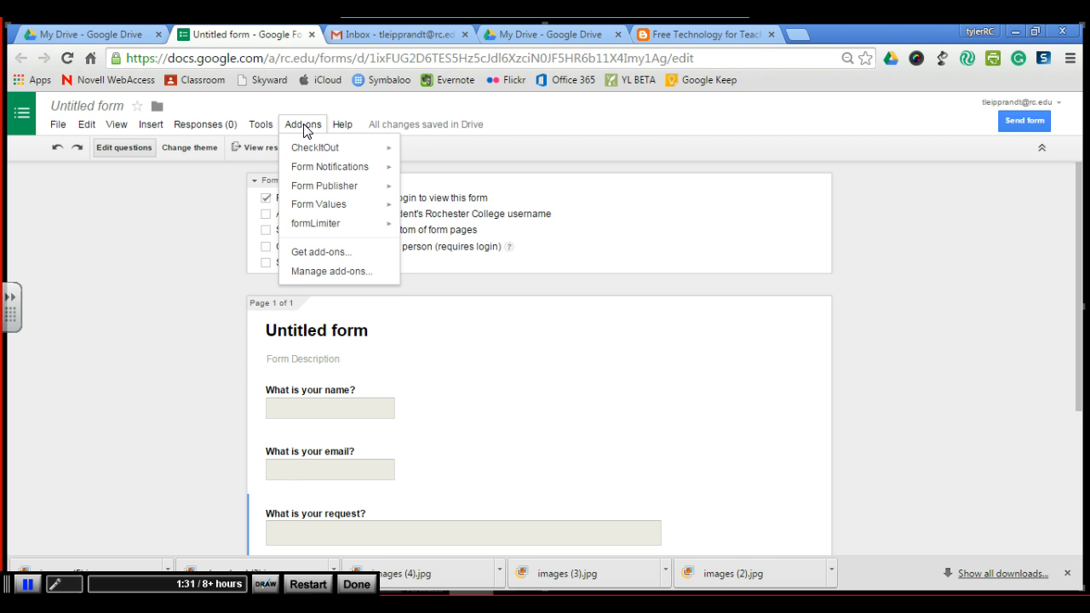
pyautogui.click(324, 259)
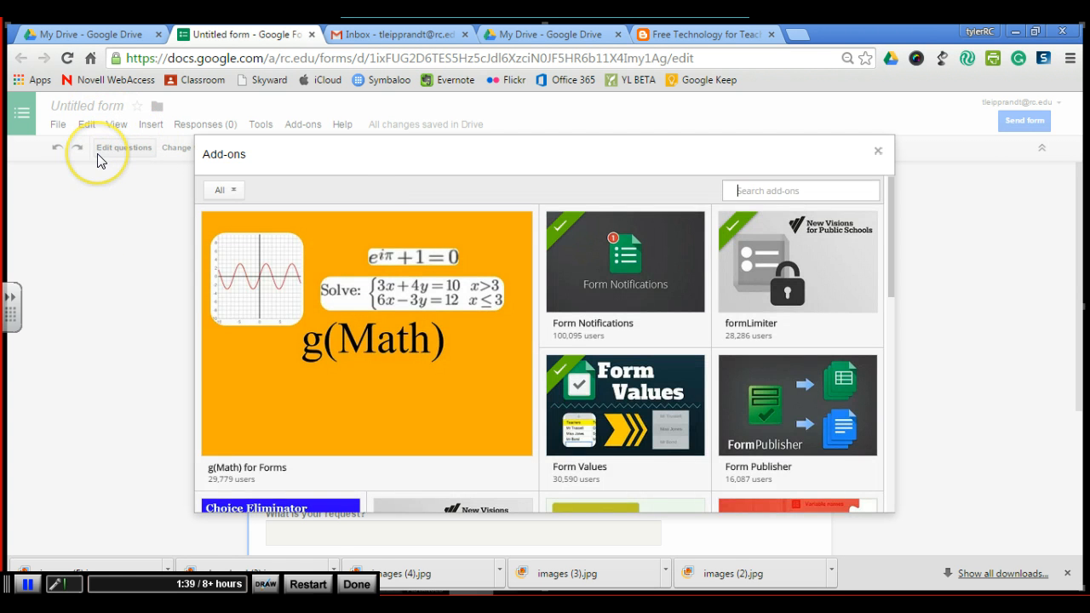
pyautogui.moveTo(631, 275)
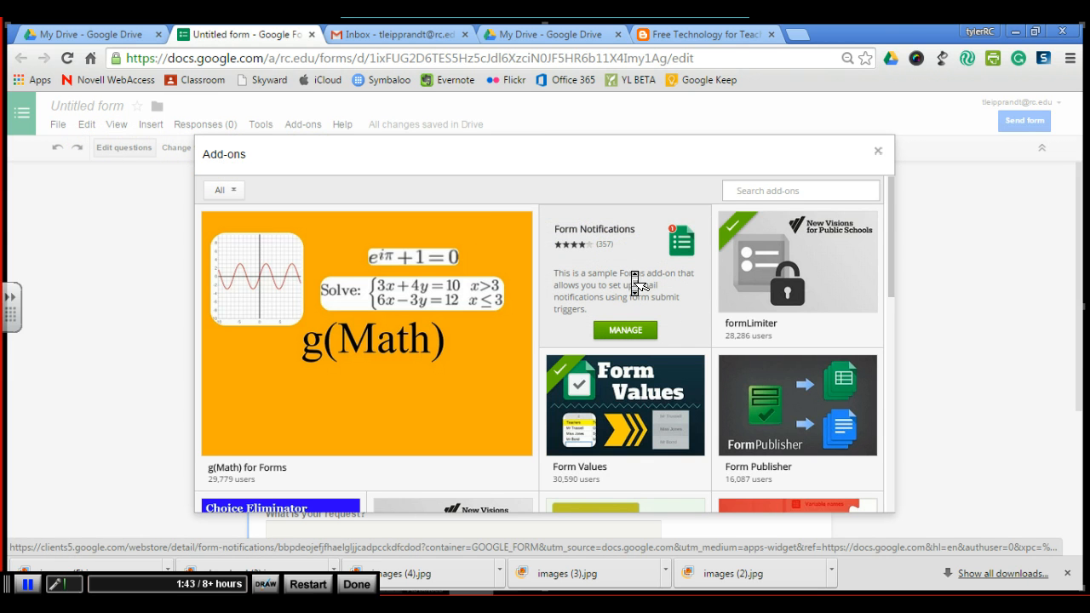
pyautogui.click(664, 323)
pyautogui.moveTo(792, 307)
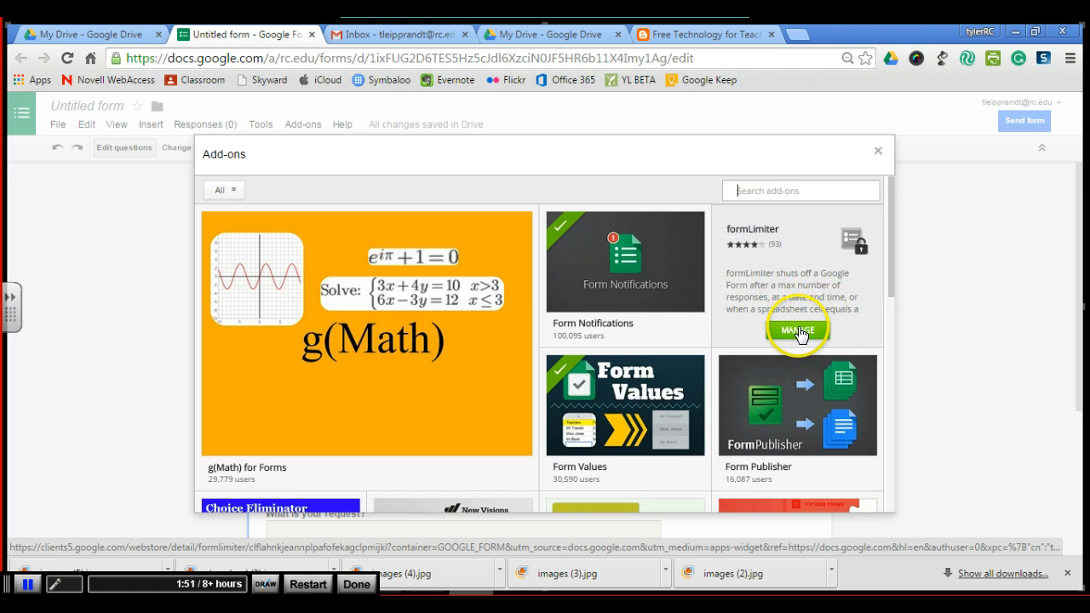
pyautogui.moveTo(807, 450)
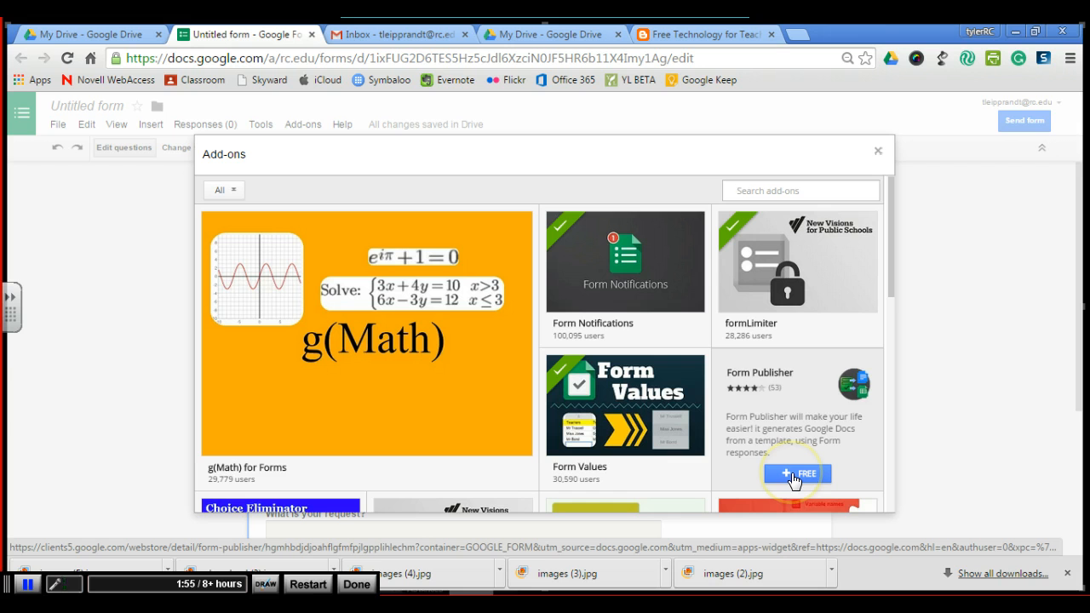
pyautogui.moveTo(645, 292)
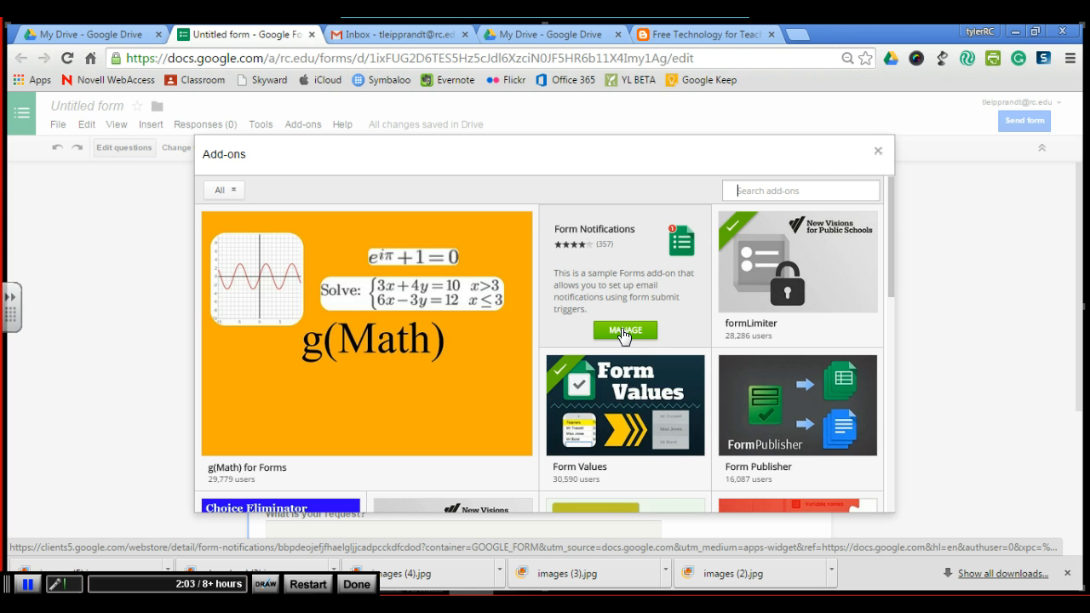
pyautogui.click(879, 153)
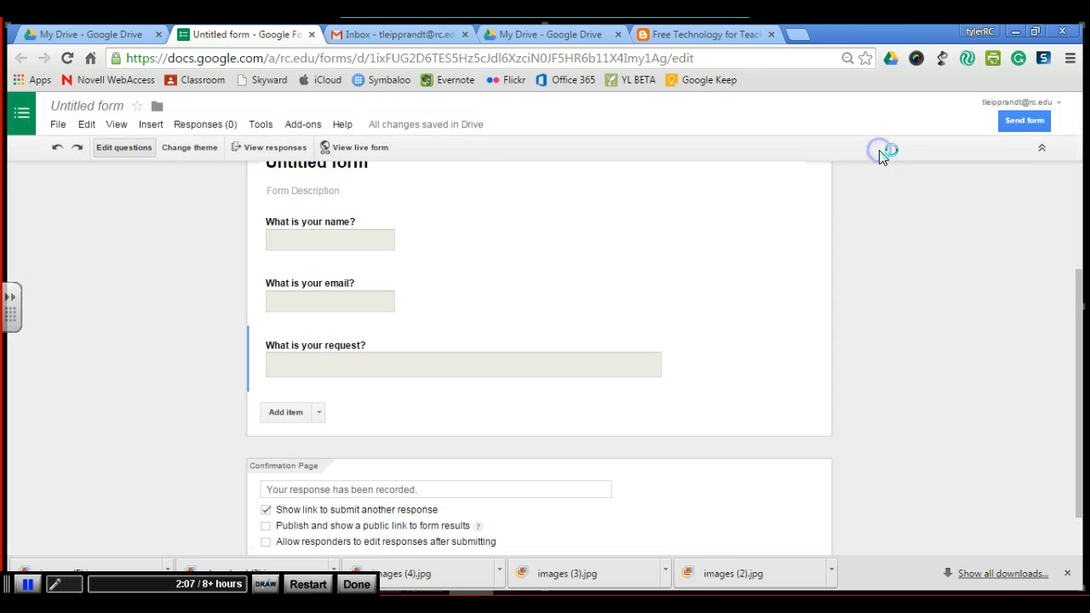
# - Open the Form Notifications configuration and enable Notify me
pyautogui.click(304, 132)
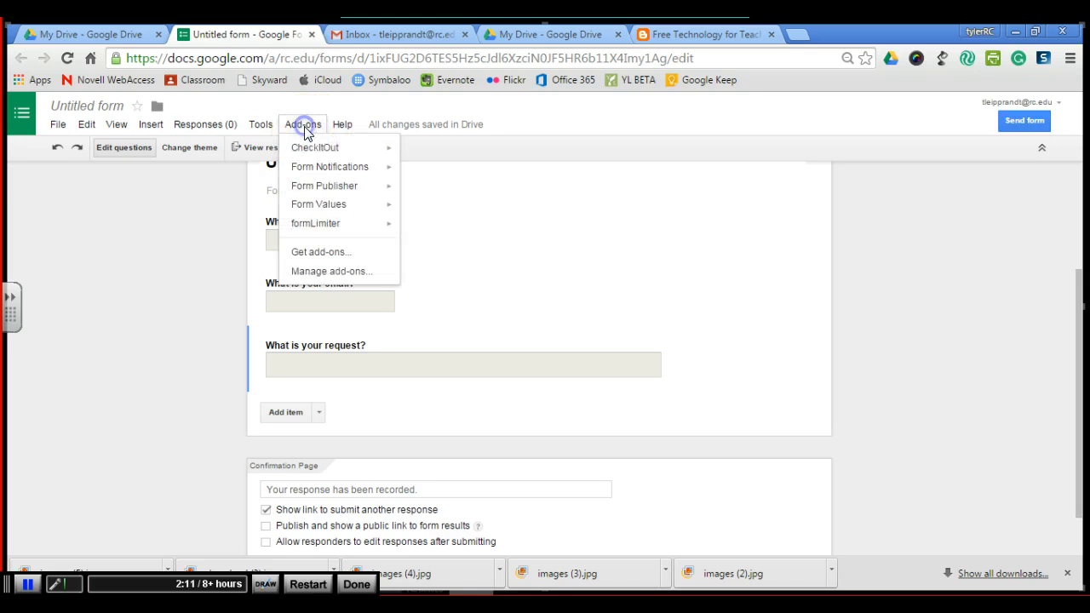
pyautogui.click(308, 169)
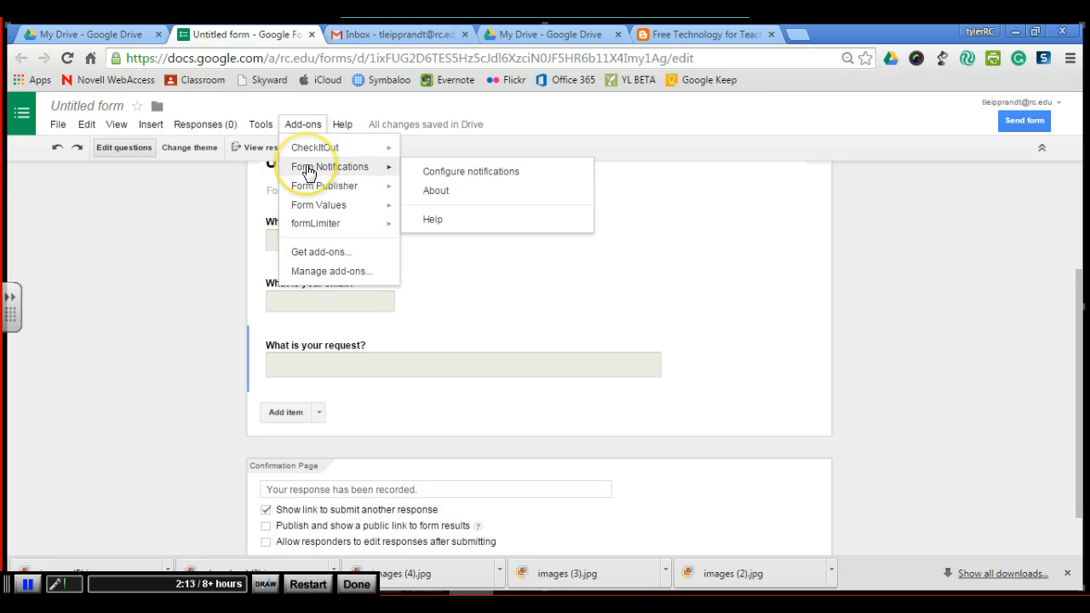
pyautogui.click(426, 172)
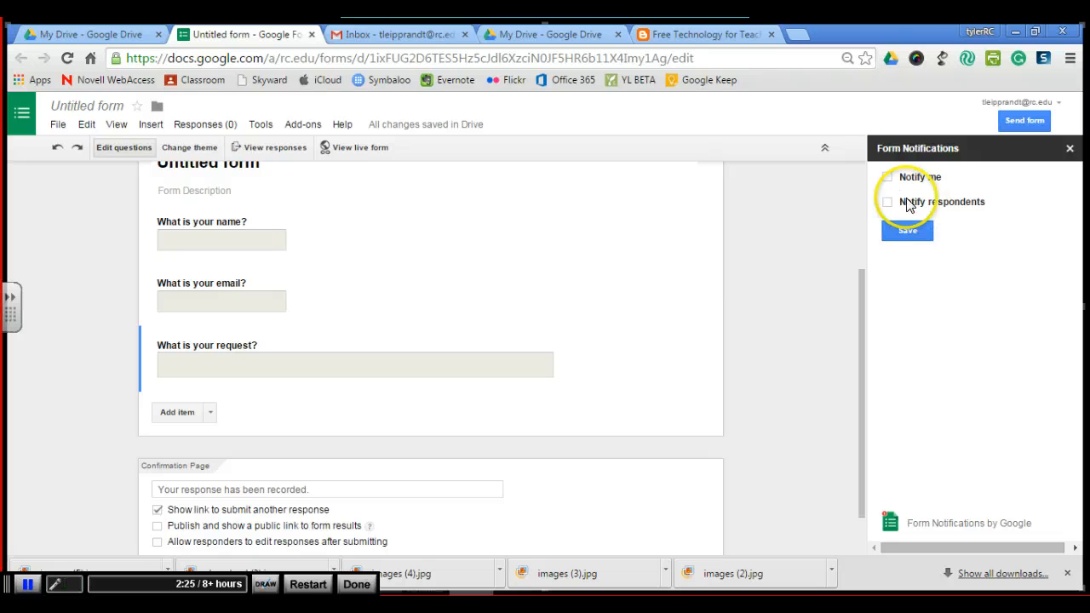
pyautogui.click(888, 178)
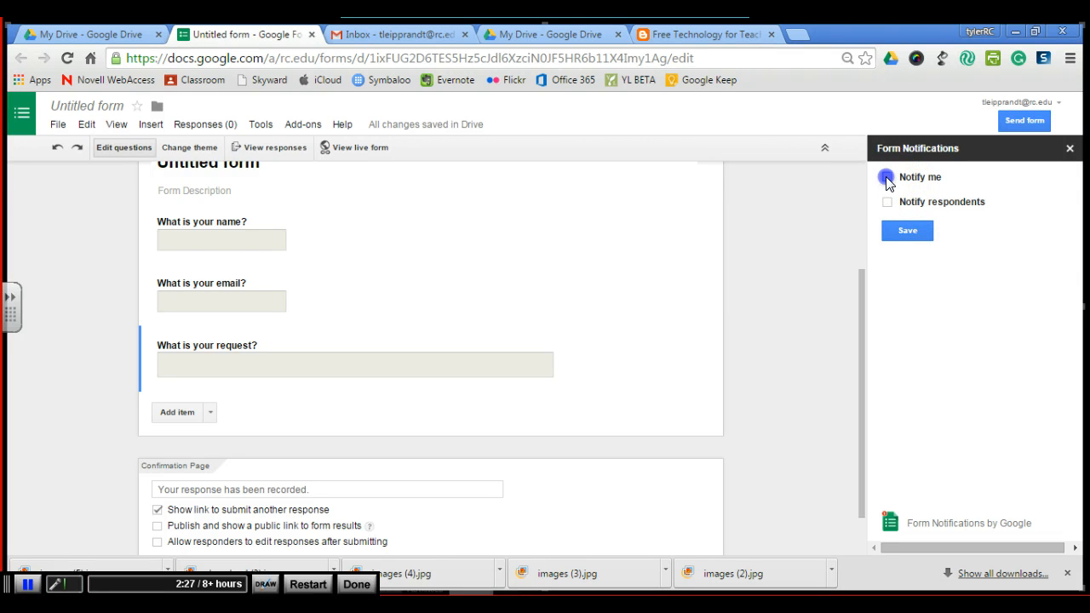
# - Add a second email address, comma-separated, to the notification recipients list
pyautogui.click(989, 223)
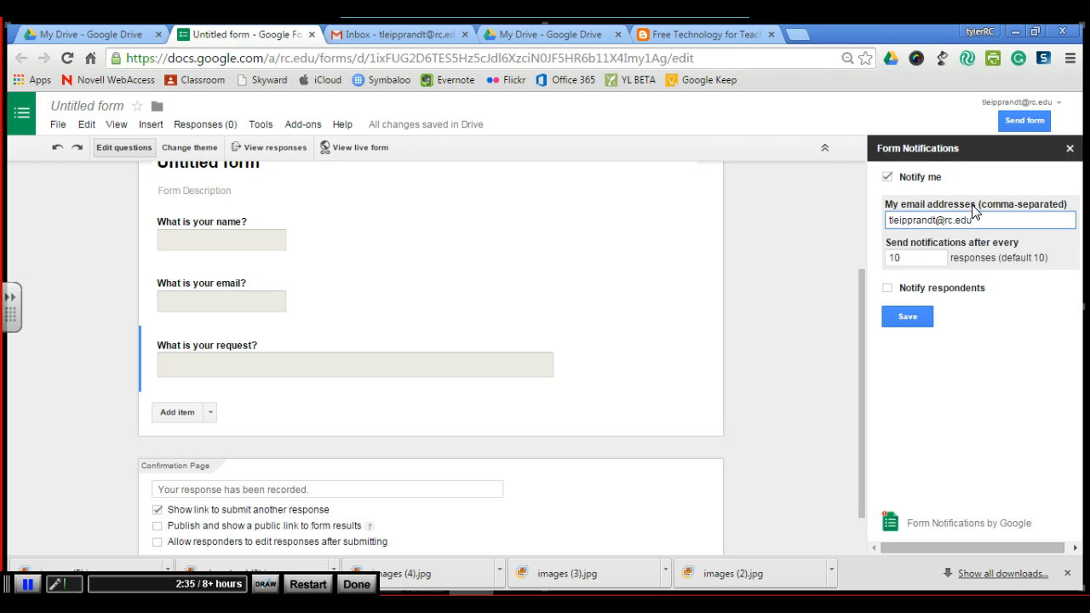
pyautogui.write(',')
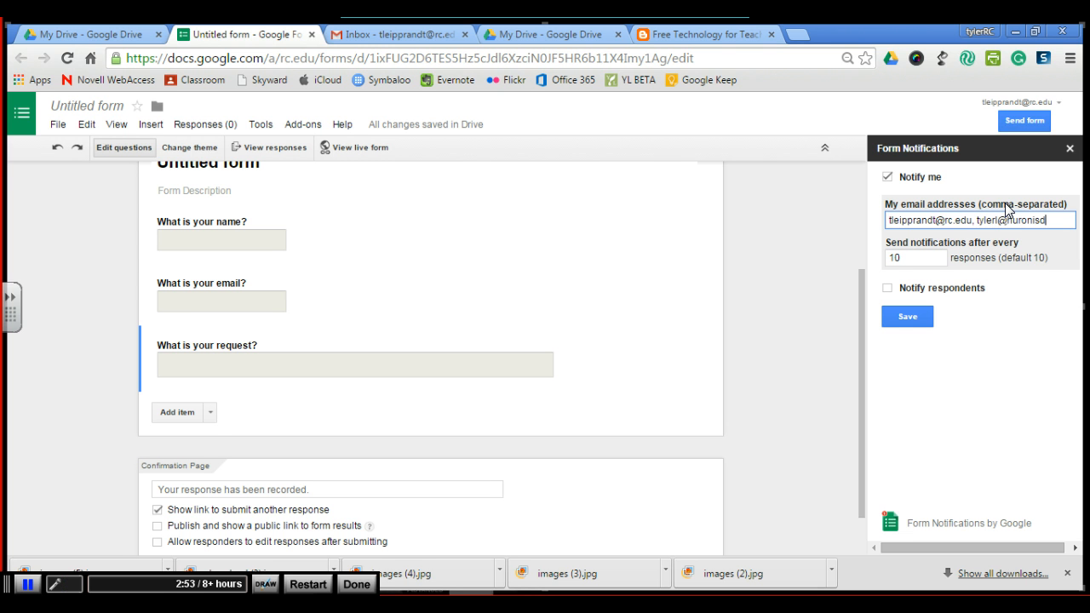
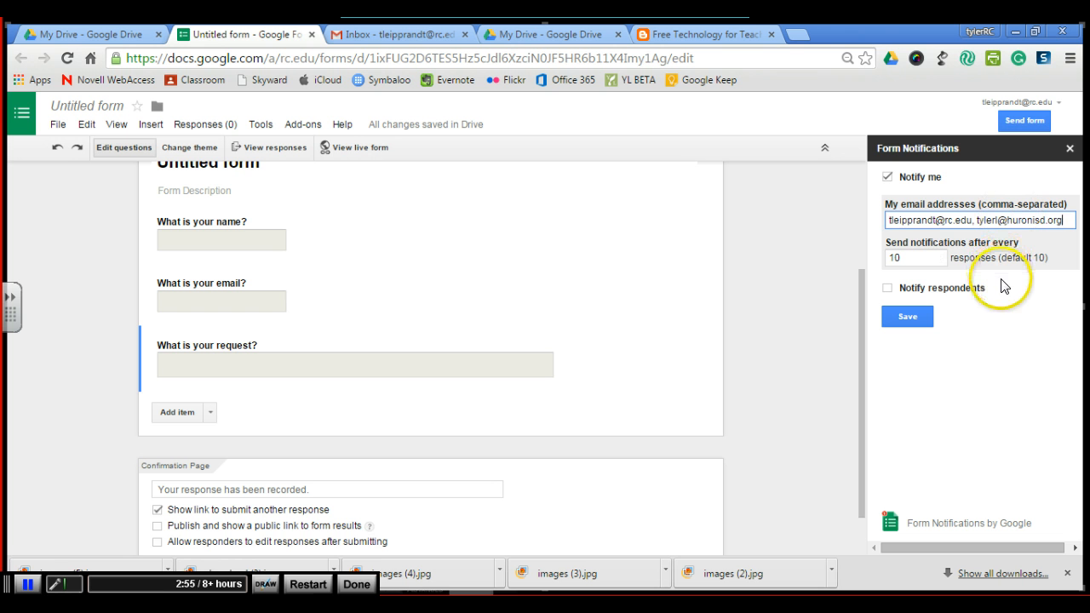
# - Set notifications to be sent after every 1 response
pyautogui.click(910, 254)
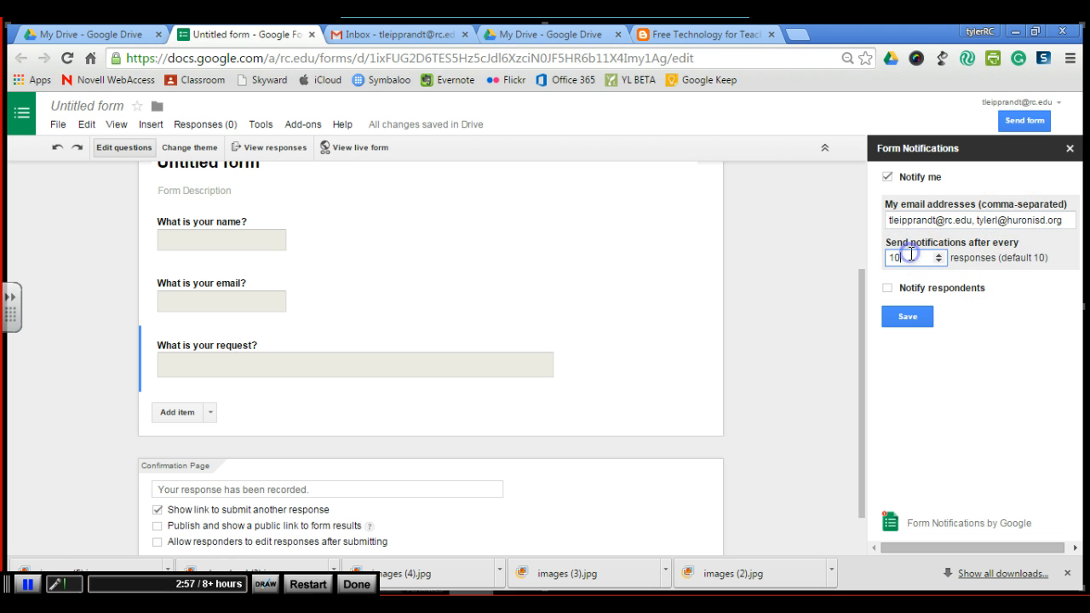
pyautogui.click(938, 262)
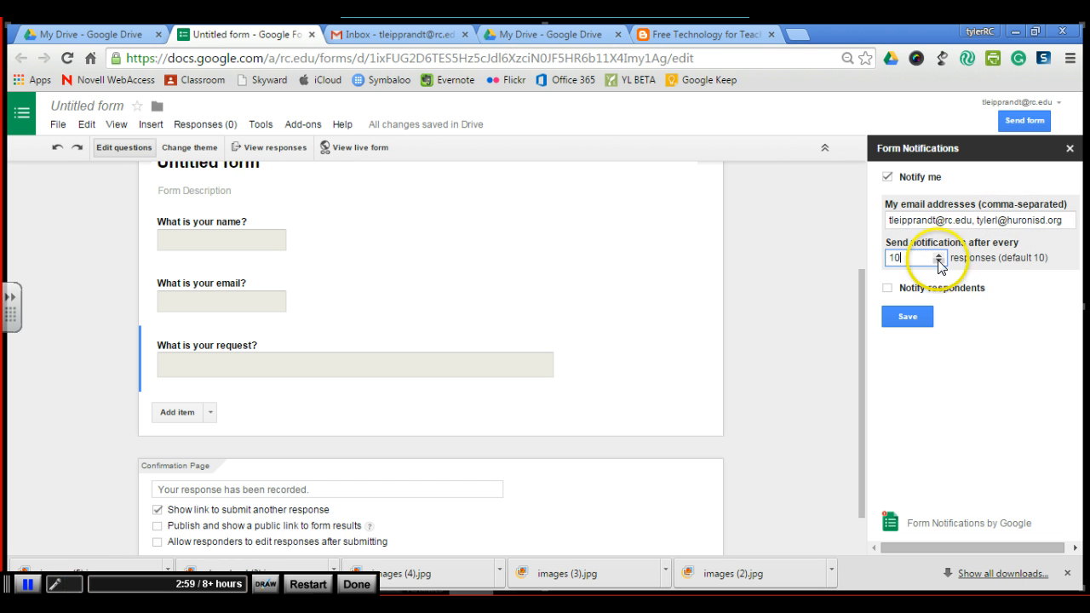
pyautogui.click(938, 260)
pyautogui.click(938, 261)
pyautogui.click(938, 260)
pyautogui.click(939, 260)
pyautogui.click(939, 261)
pyautogui.click(938, 260)
pyautogui.click(939, 261)
pyautogui.click(939, 261)
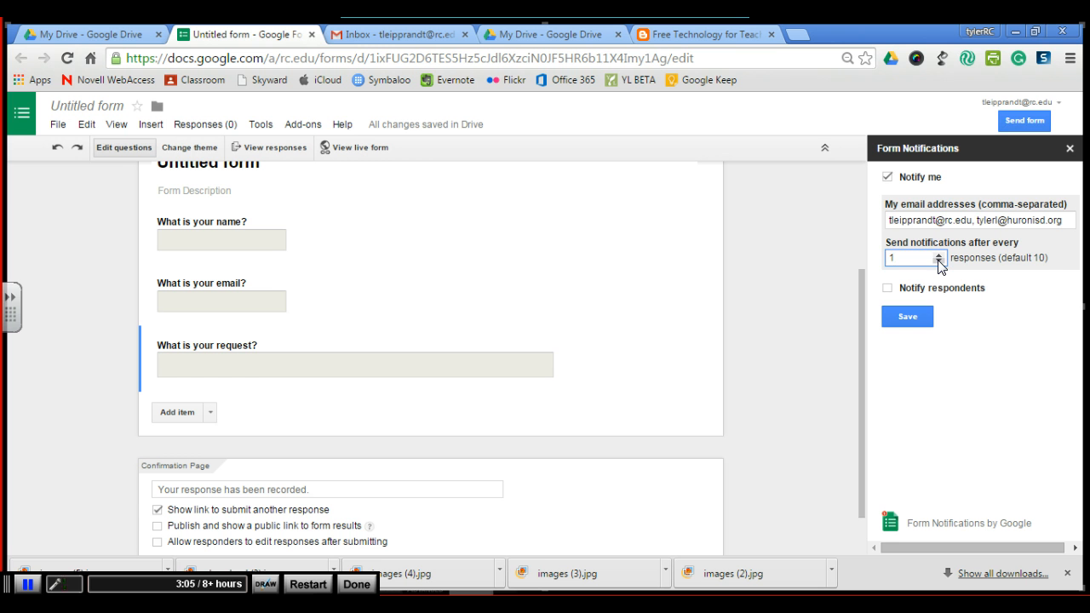
# - Enable Notify respondents and set "What is your email?" as the question that asks for their email
pyautogui.click(888, 290)
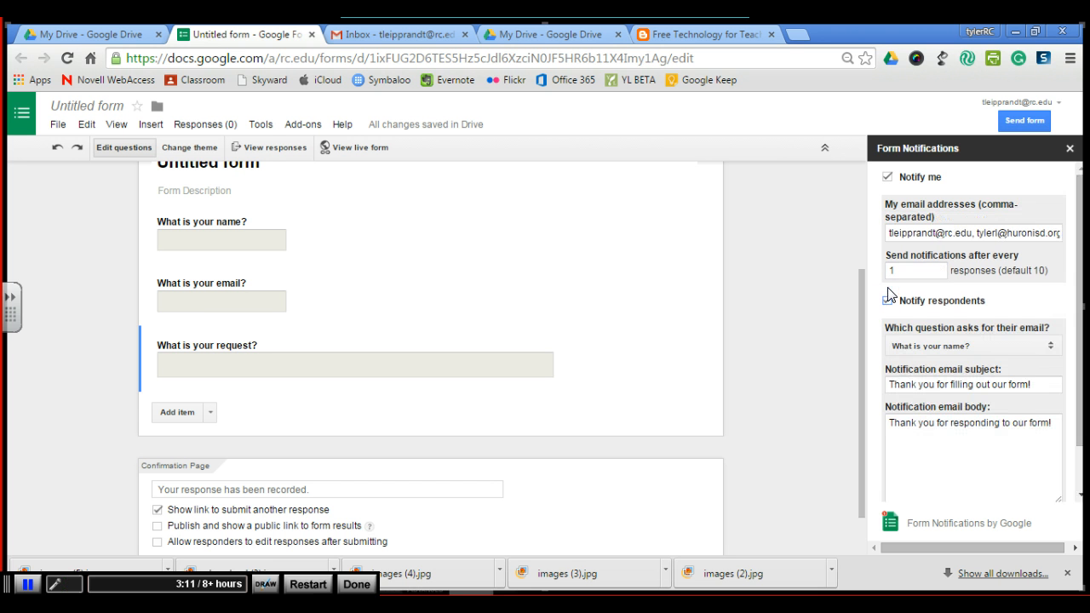
pyautogui.click(986, 346)
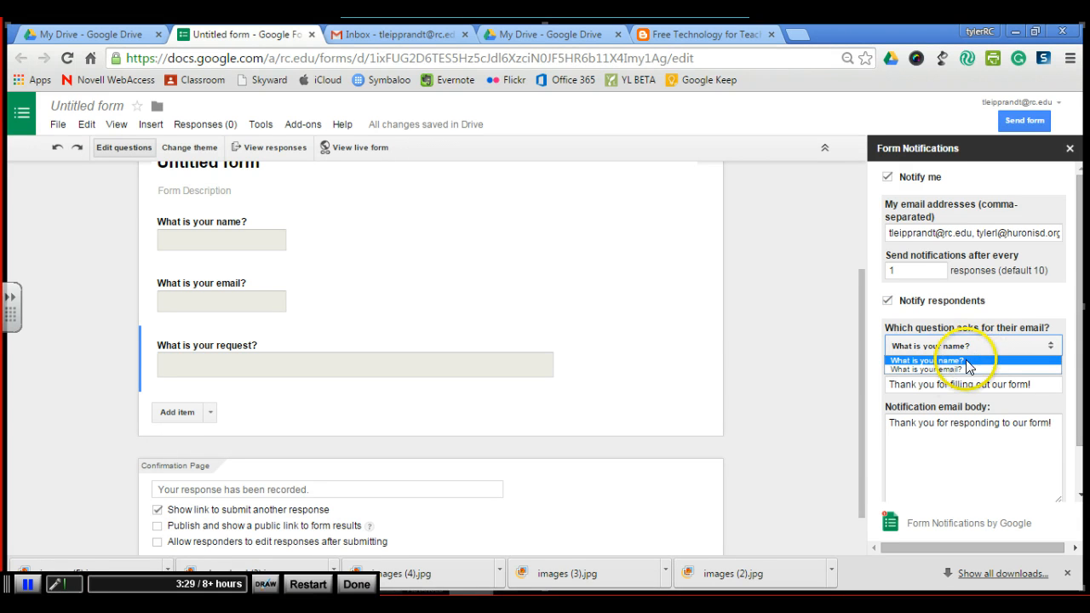
pyautogui.click(956, 370)
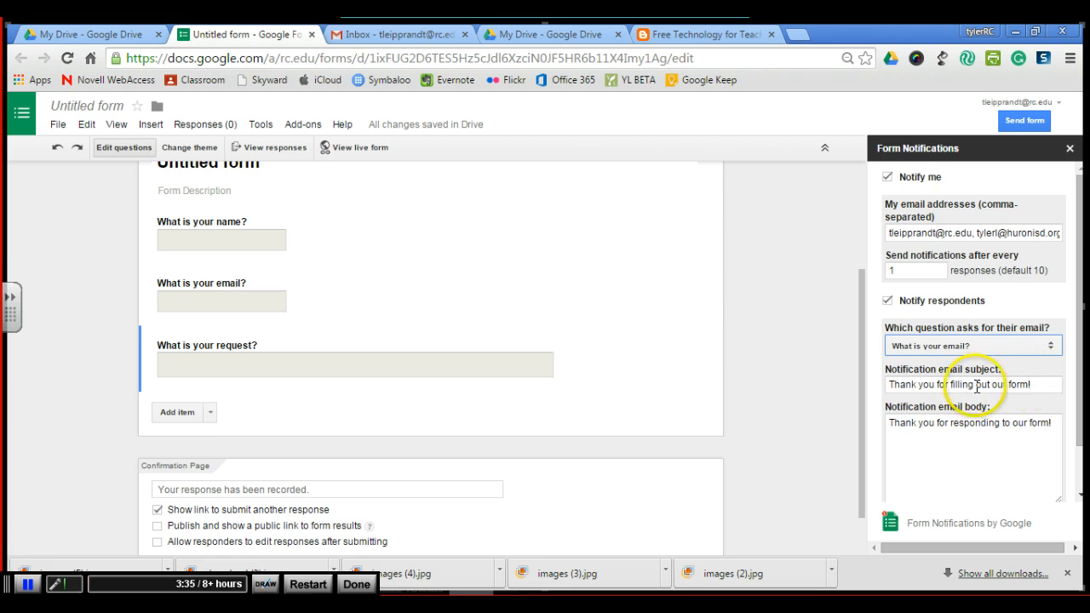
# - Rewrite the notification email body to "Thank you for filling out this form. We hope to complete it as soon as possible."
pyautogui.click(1056, 423)
pyautogui.press('BackSpace')
pyautogui.press('BackSpace')
pyautogui.press('BackSpace')
pyautogui.press('BackSpace')
pyautogui.press('BackSpace')
pyautogui.press('BackSpace')
pyautogui.press('BackSpace')
pyautogui.press('BackSpace')
pyautogui.press('BackSpace')
pyautogui.press('BackSpace')
pyautogui.press('BackSpace')
pyautogui.press('BackSpace')
pyautogui.press('BackSpace')
pyautogui.press('BackSpace')
pyautogui.press('BackSpace')
pyautogui.press('BackSpace')
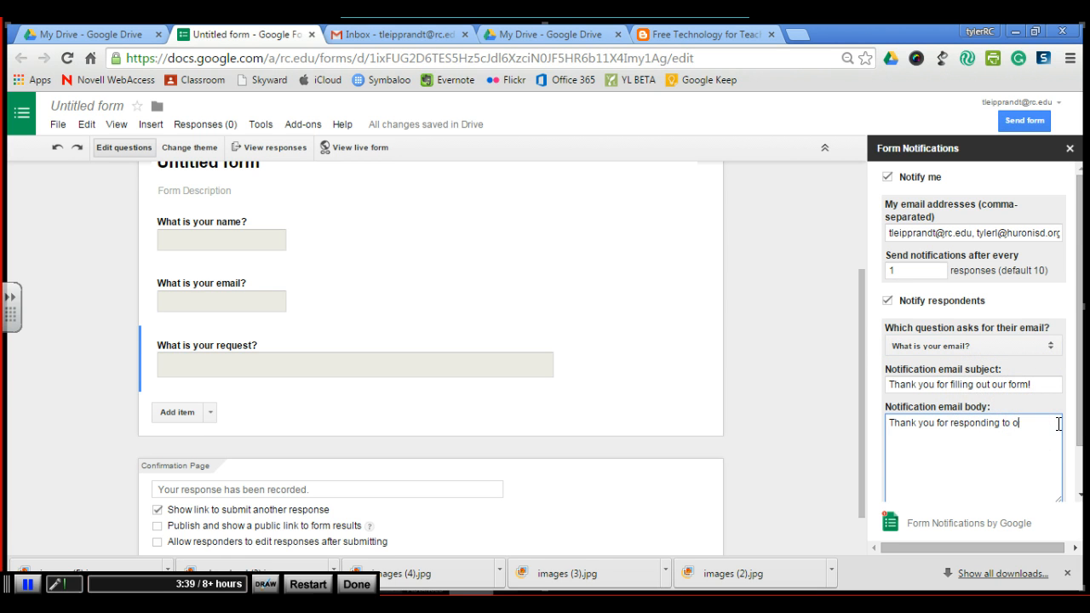
pyautogui.press('BackSpace')
pyautogui.press('BackSpace')
pyautogui.press('BackSpace')
pyautogui.press('BackSpace')
pyautogui.press('BackSpace')
pyautogui.write('filling otut this form, ')
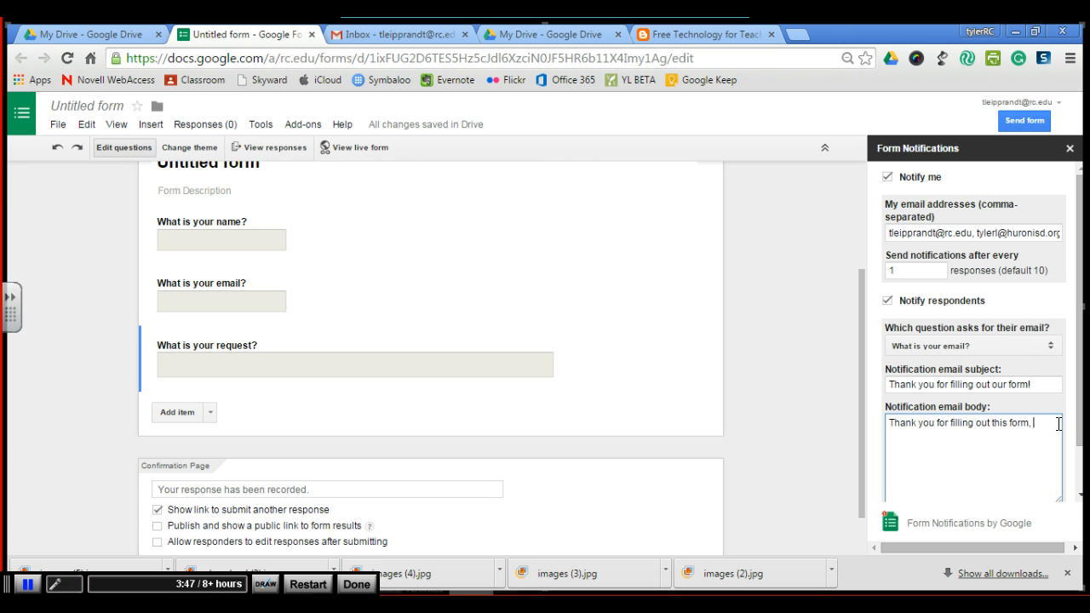
pyautogui.press('BackSpace')
pyautogui.press('BackSpace')
pyautogui.write('.  We hope to complete it as soon ')
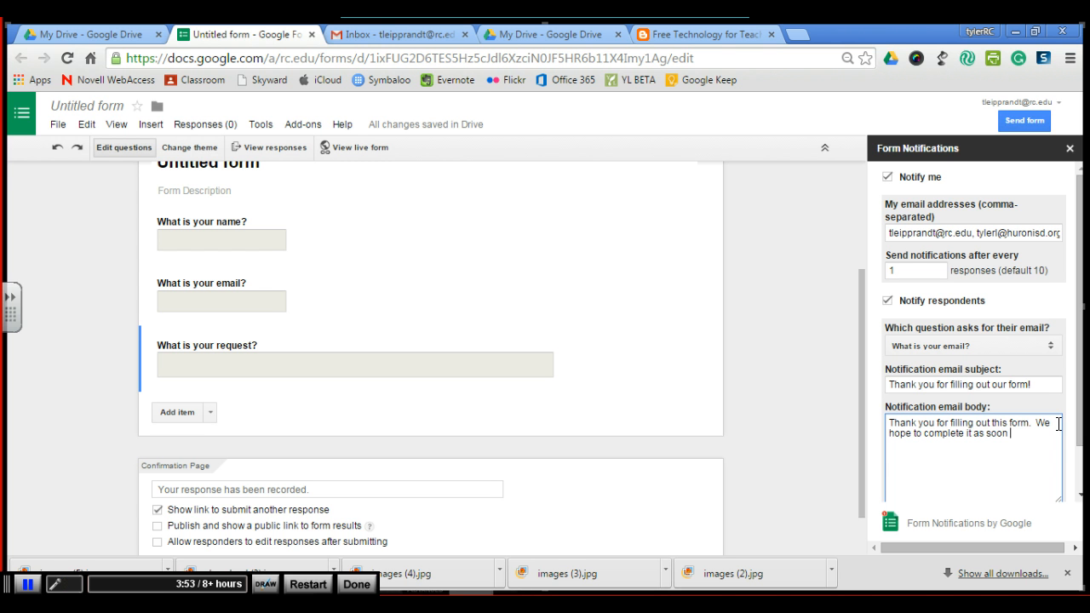
pyautogui.write('as possible.')
# - Save the Form Notifications settings and close the notifications panel
pyautogui.scroll(-2, 1054, 366)
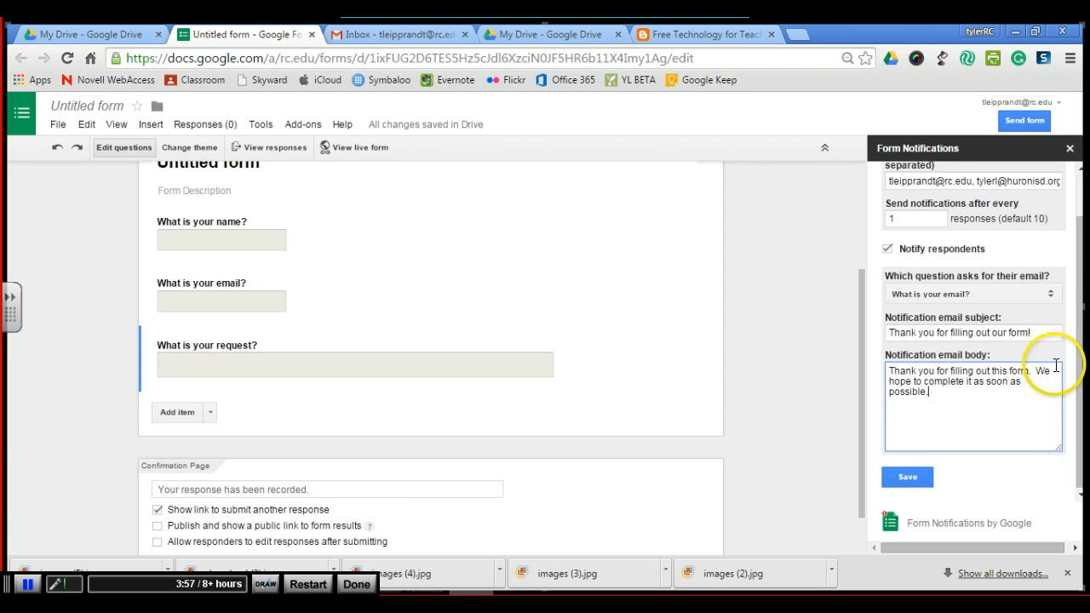
pyautogui.click(919, 480)
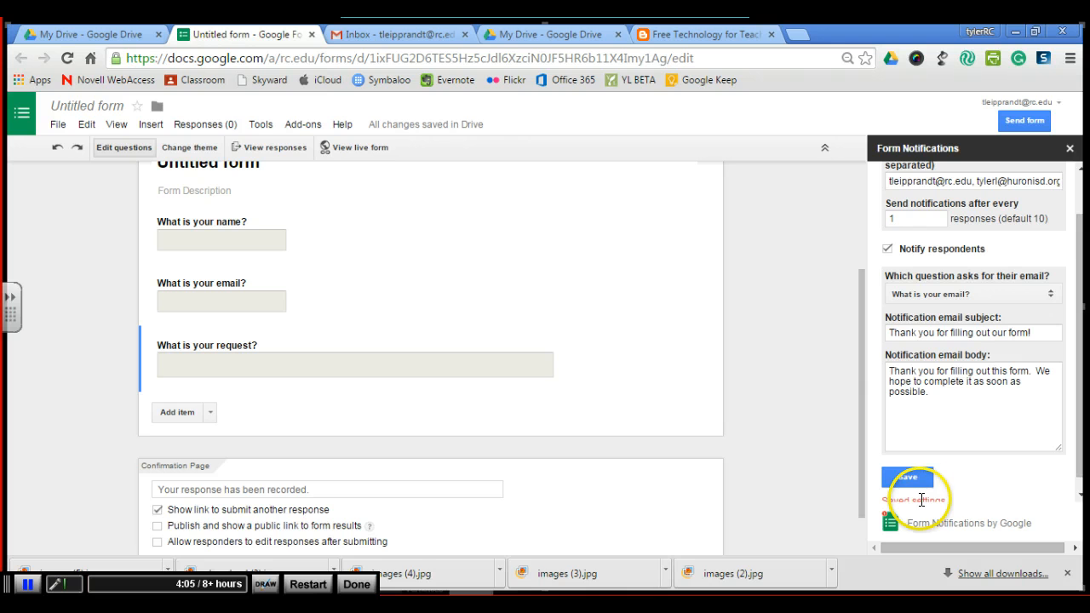
pyautogui.click(1070, 149)
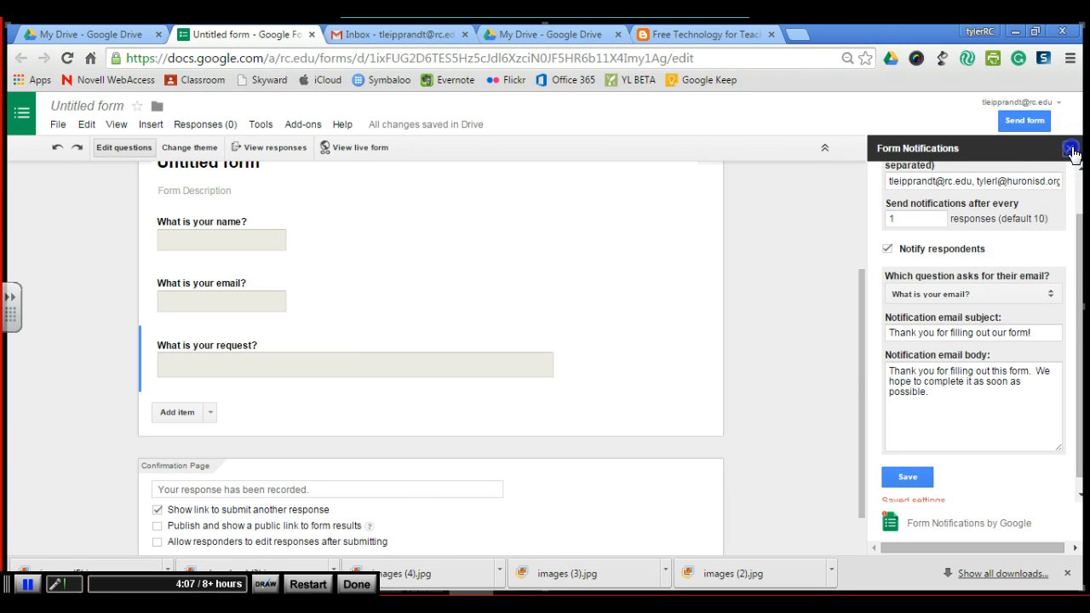
# - Turn off the requirement for Rochester College login to view the form, confirming the change
pyautogui.scroll(2, 773, 252)
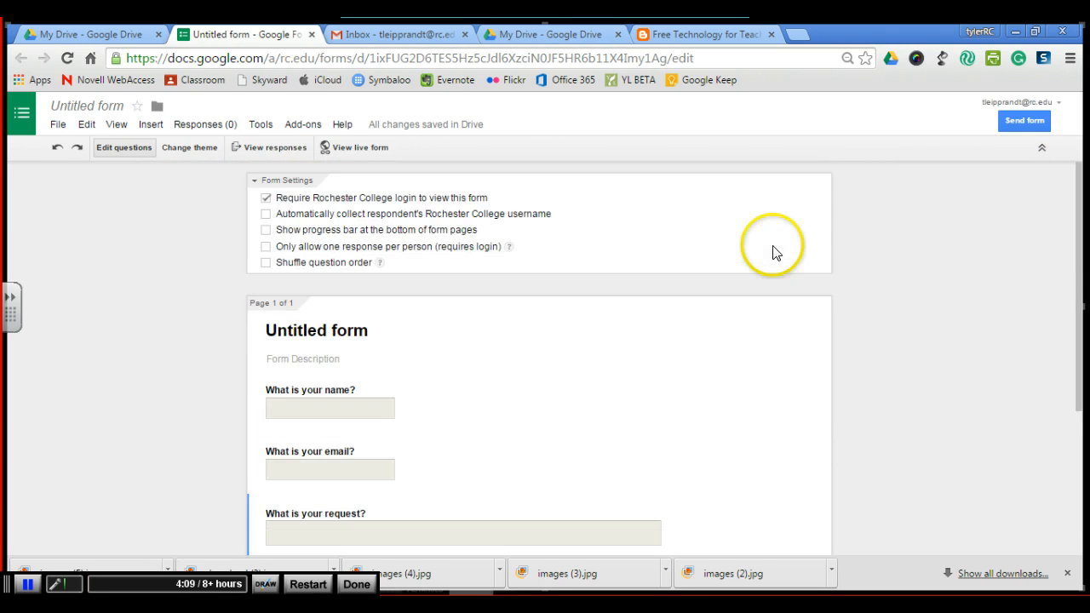
pyautogui.click(266, 202)
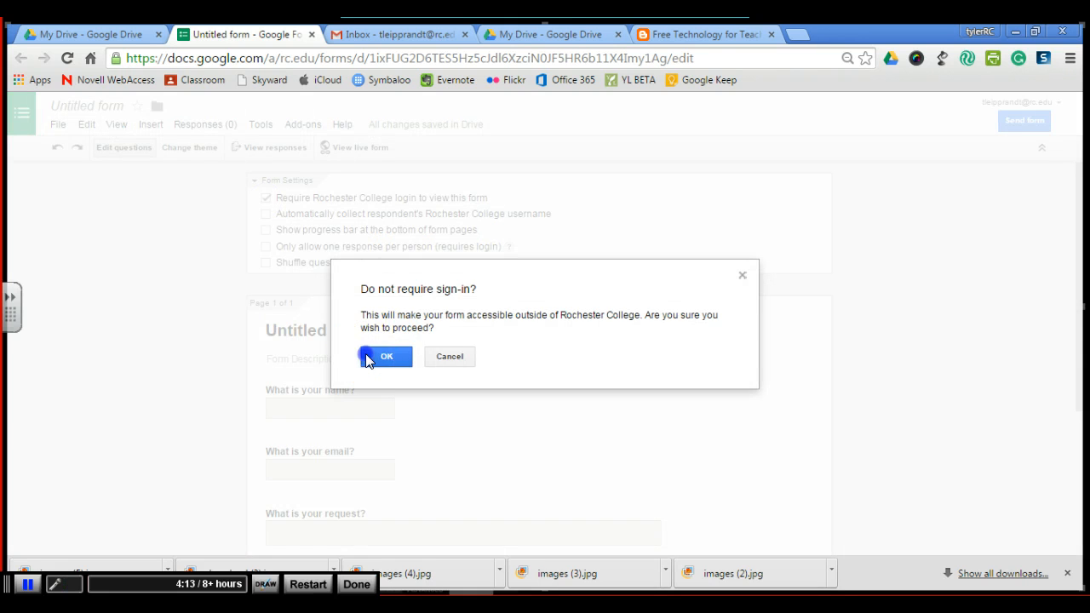
pyautogui.click(367, 359)
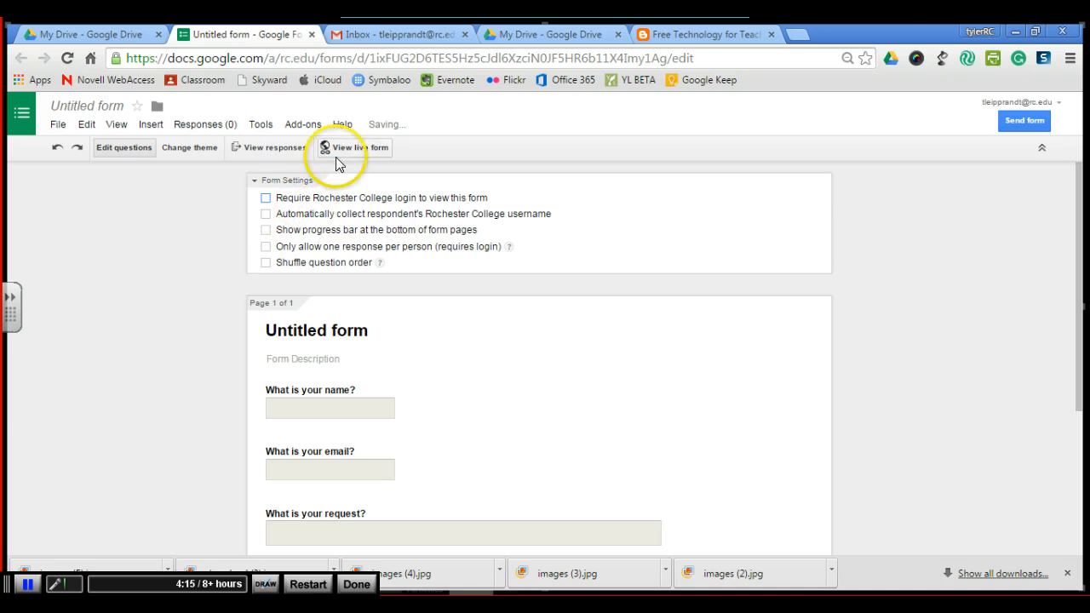
# - Open the live form and submit a test response with a name, an email address, and the request "I want a new iPad now!"
pyautogui.click(357, 147)
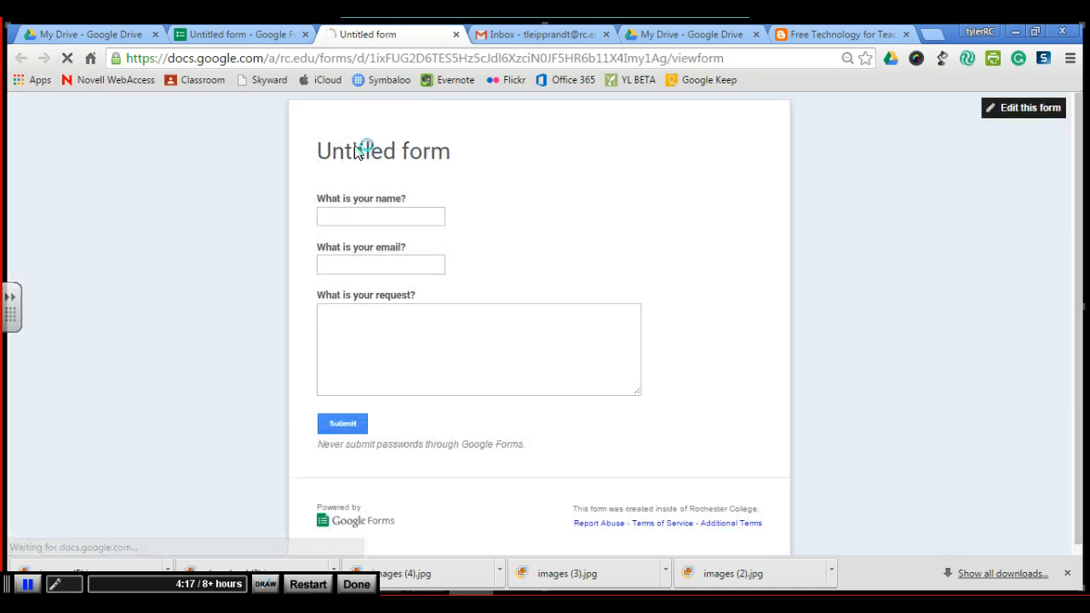
pyautogui.click(360, 216)
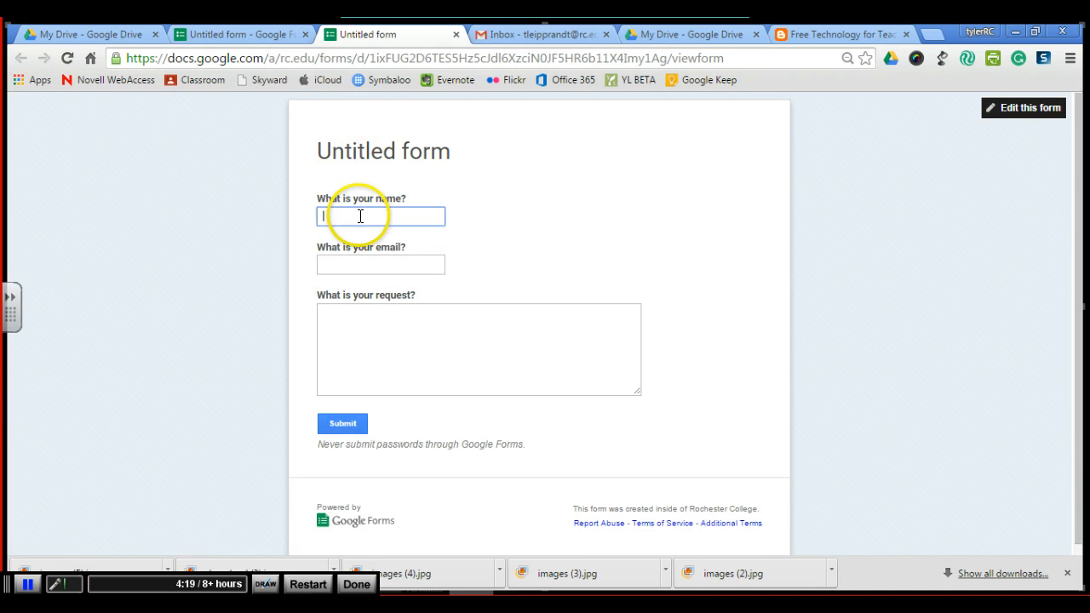
pyautogui.write('Jason')
pyautogui.press('Tab')
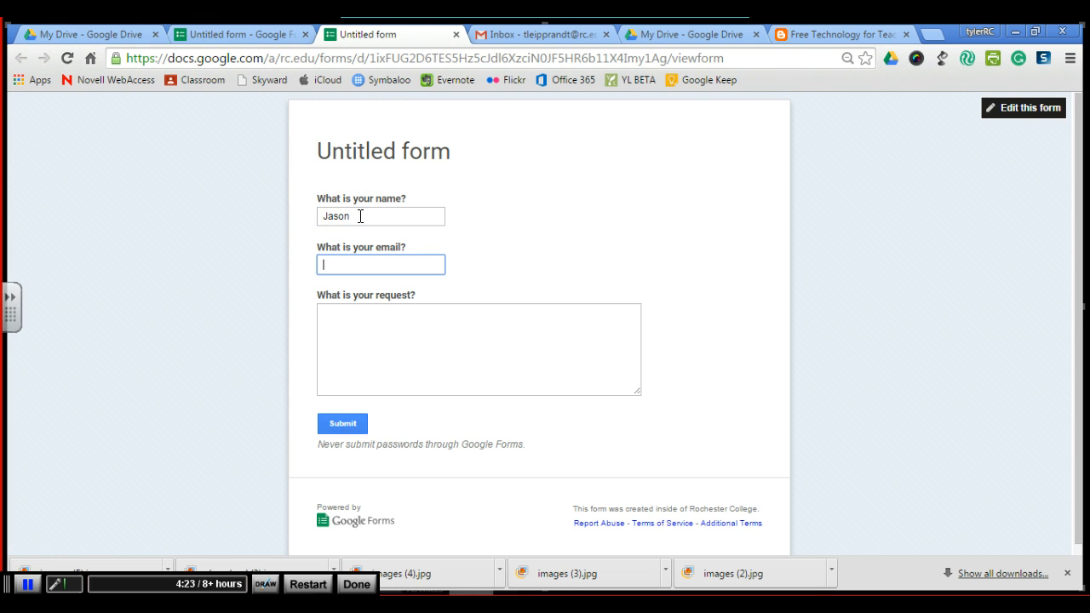
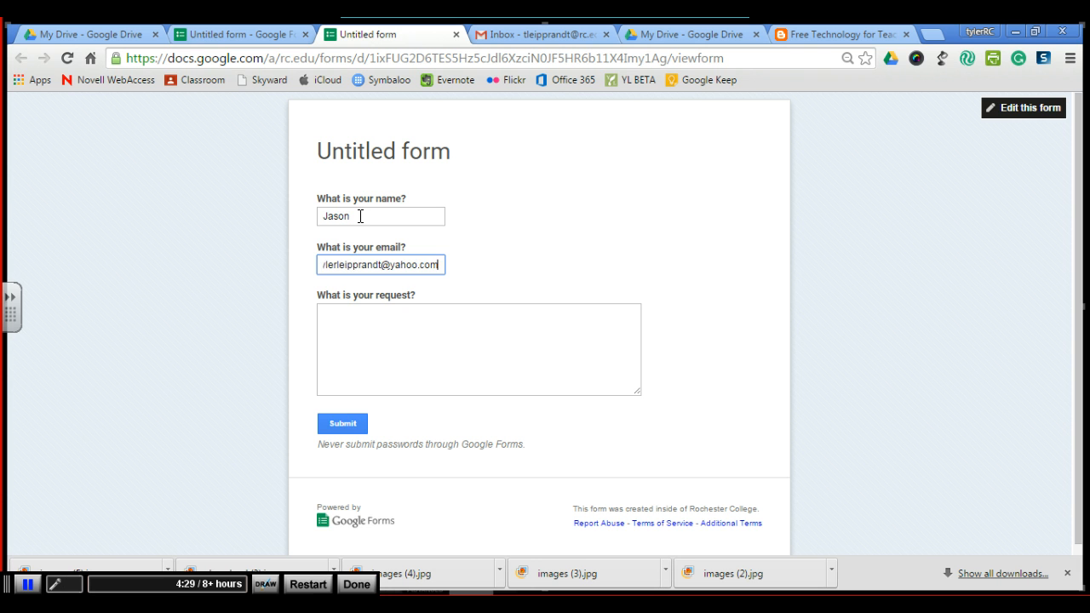
pyautogui.press('Tab')
pyautogui.write('I')
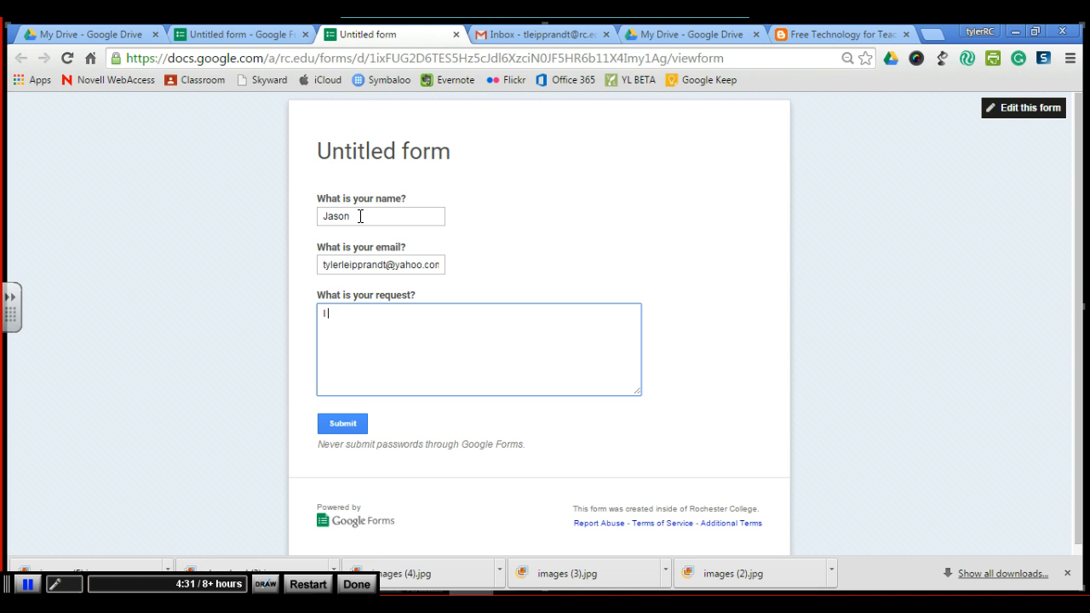
pyautogui.write(' want a new iPad now')
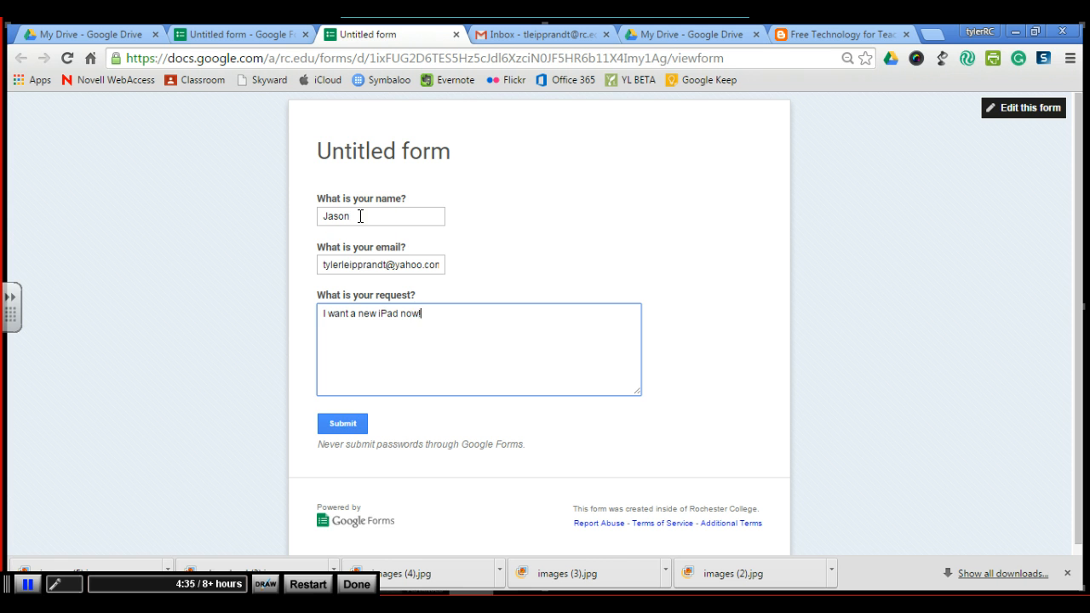
pyautogui.write('!')
pyautogui.click(346, 427)
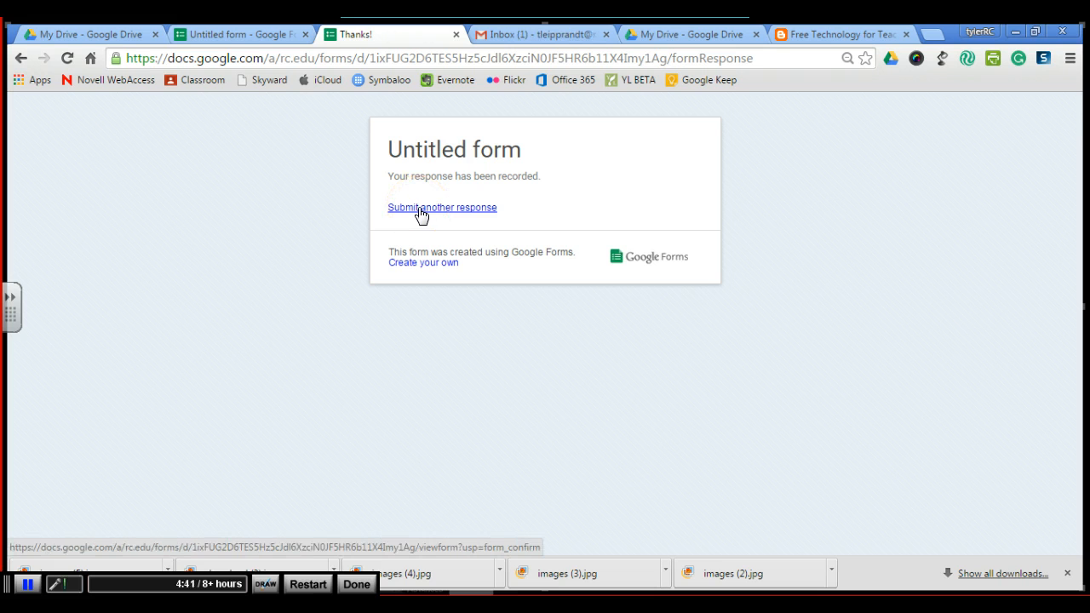
# - Close the live form tab and create a new spreadsheet as the form's response destination
pyautogui.click(421, 208)
pyautogui.click(456, 35)
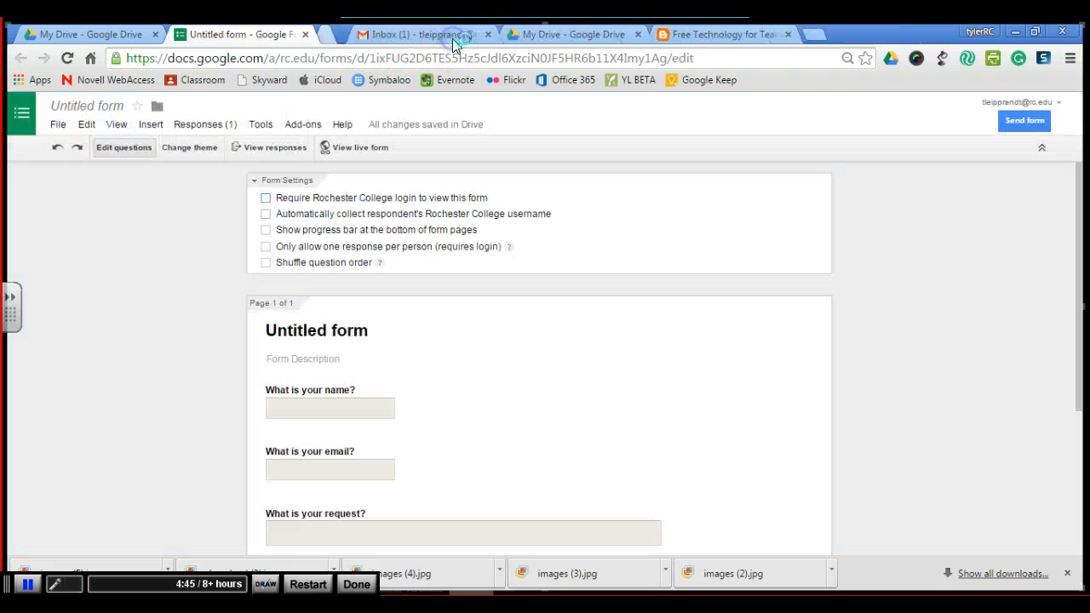
pyautogui.click(209, 125)
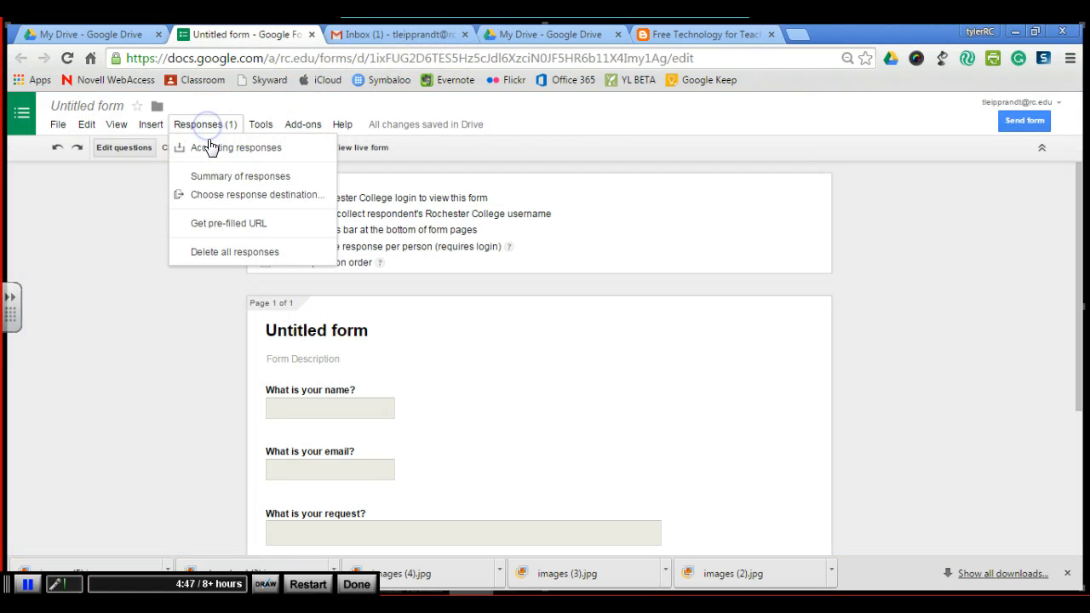
pyautogui.click(219, 196)
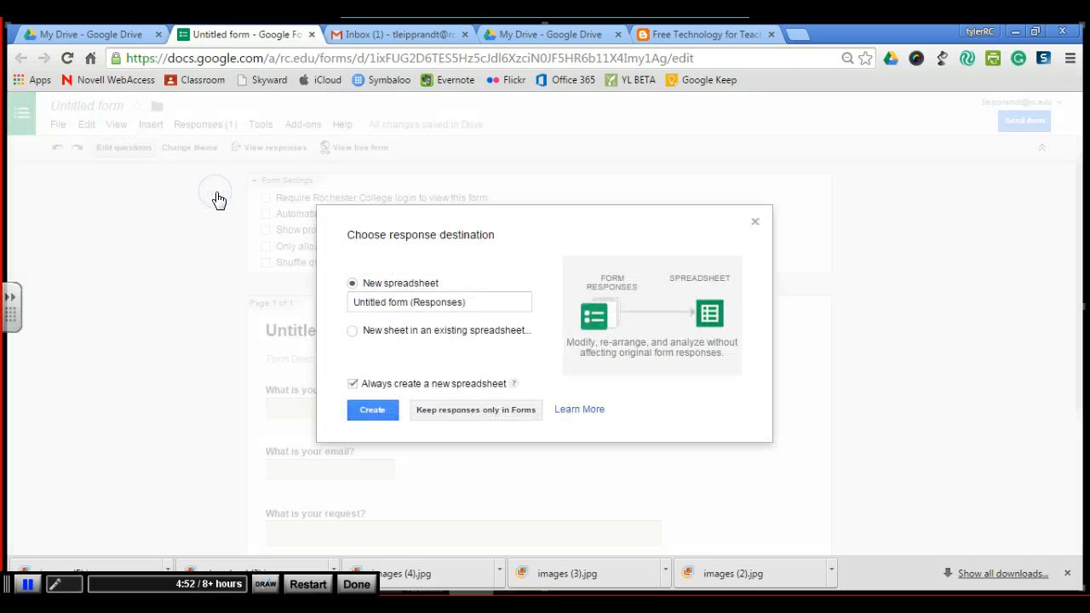
pyautogui.click(381, 412)
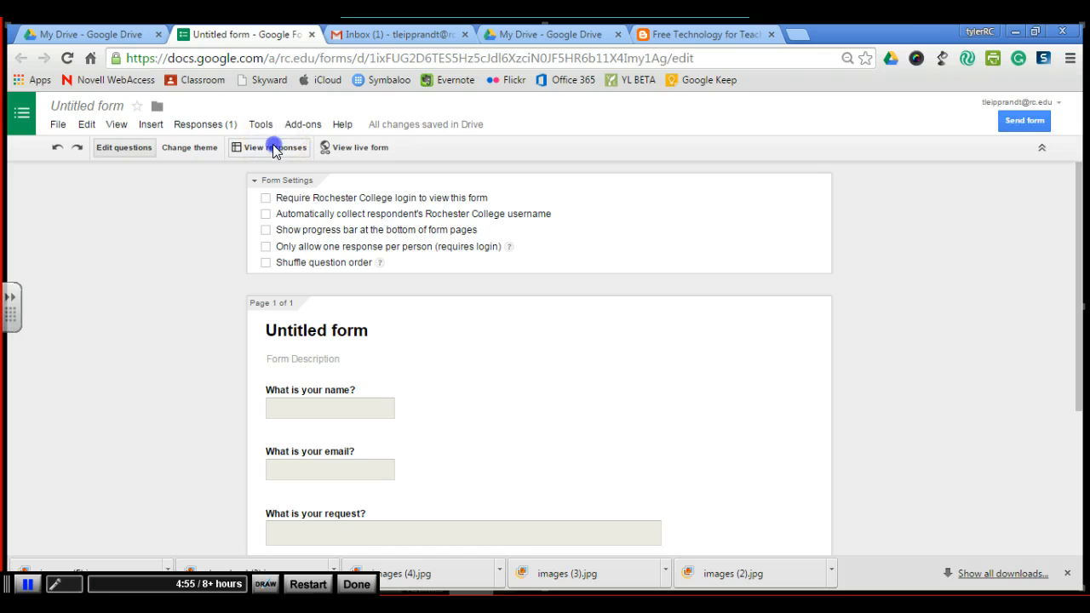
# - Open the responses spreadsheet and switch to the email inbox
pyautogui.click(273, 146)
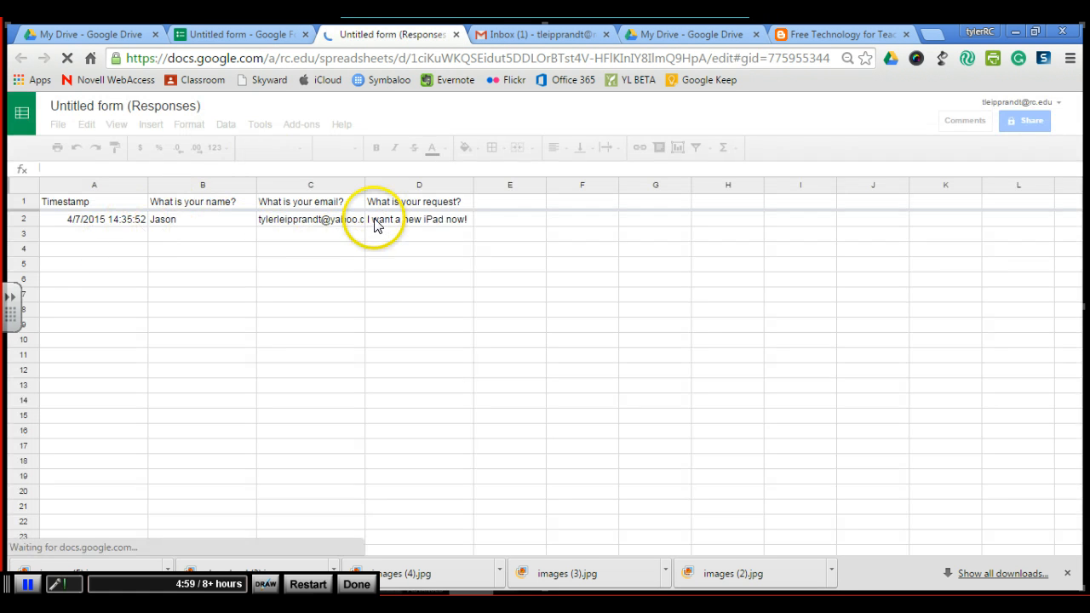
pyautogui.click(512, 36)
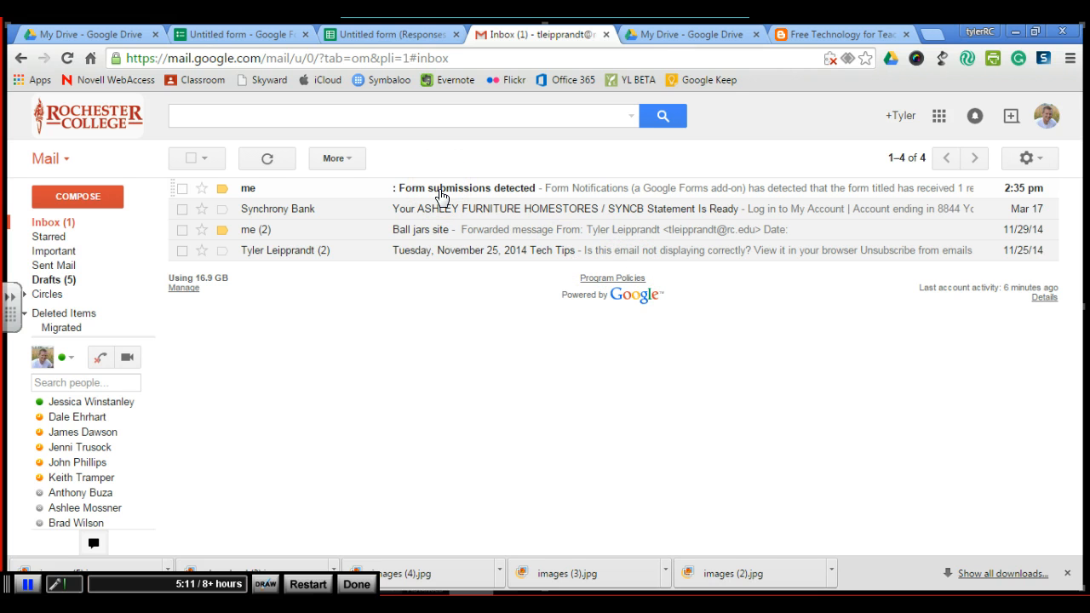
# - Open the form submission notification email and follow its link to the response summary and all responses
pyautogui.click(440, 196)
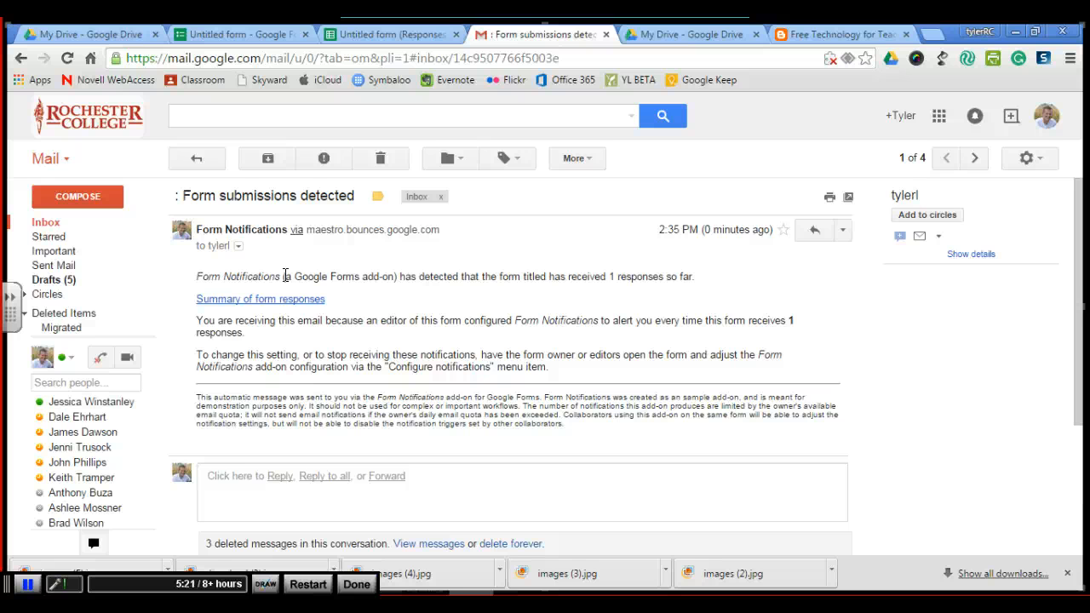
pyautogui.click(251, 318)
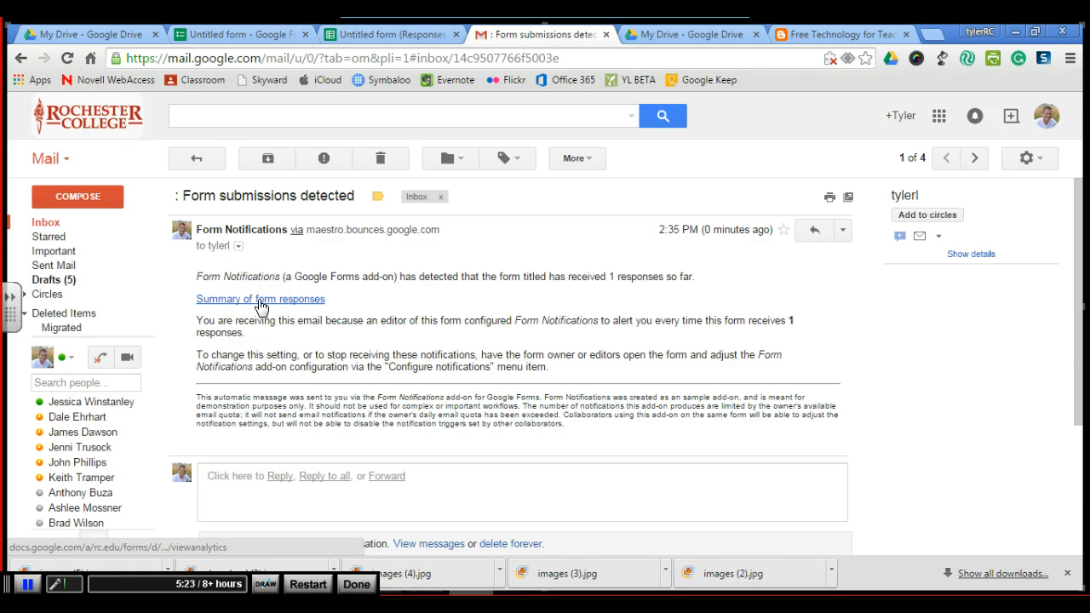
pyautogui.click(261, 302)
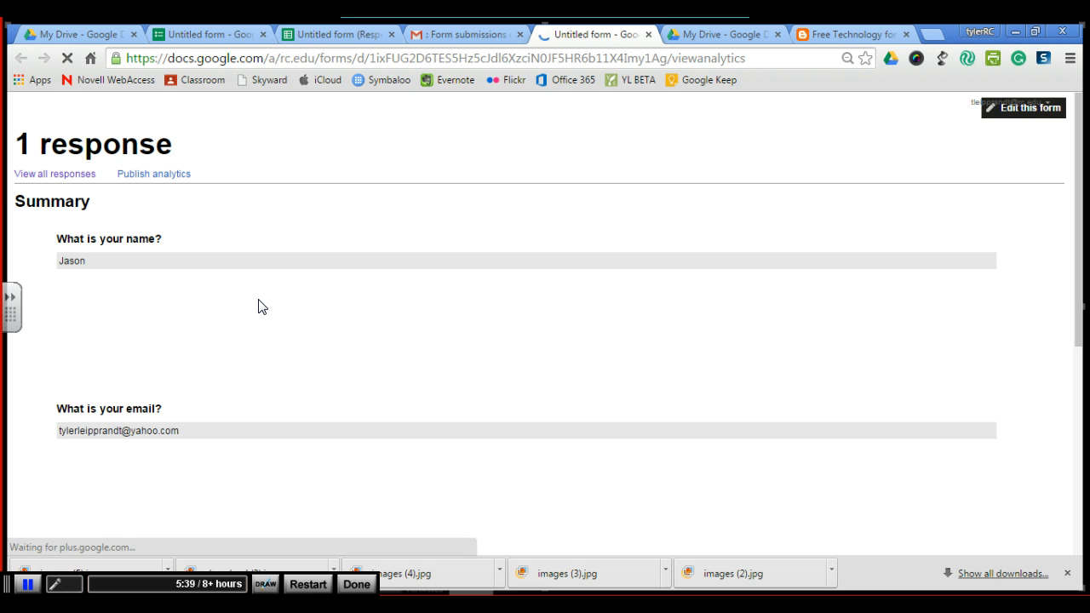
pyautogui.middleClick(262, 307)
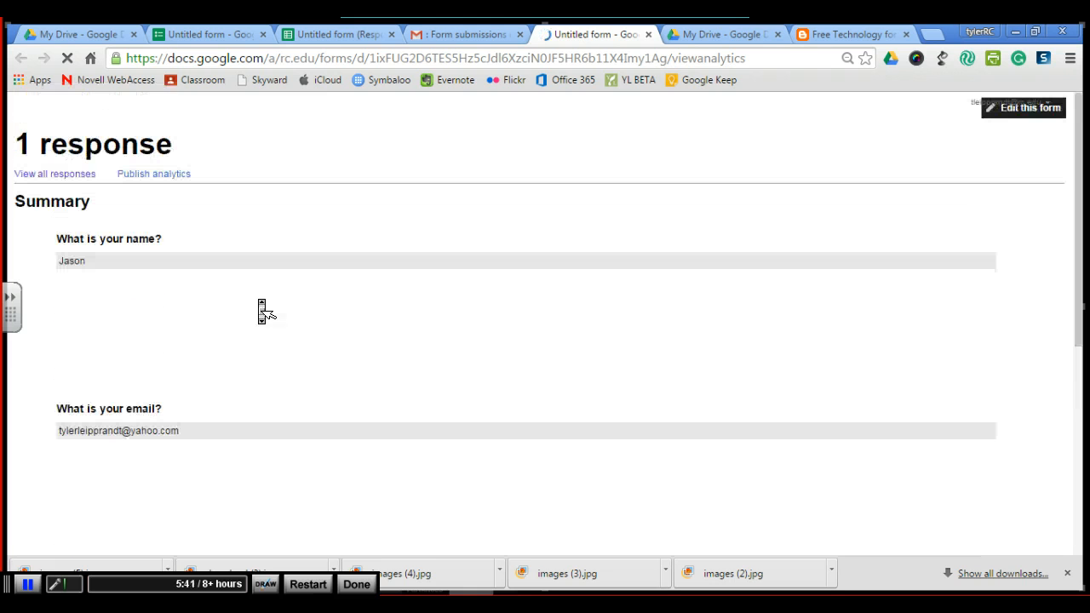
pyautogui.click(56, 174)
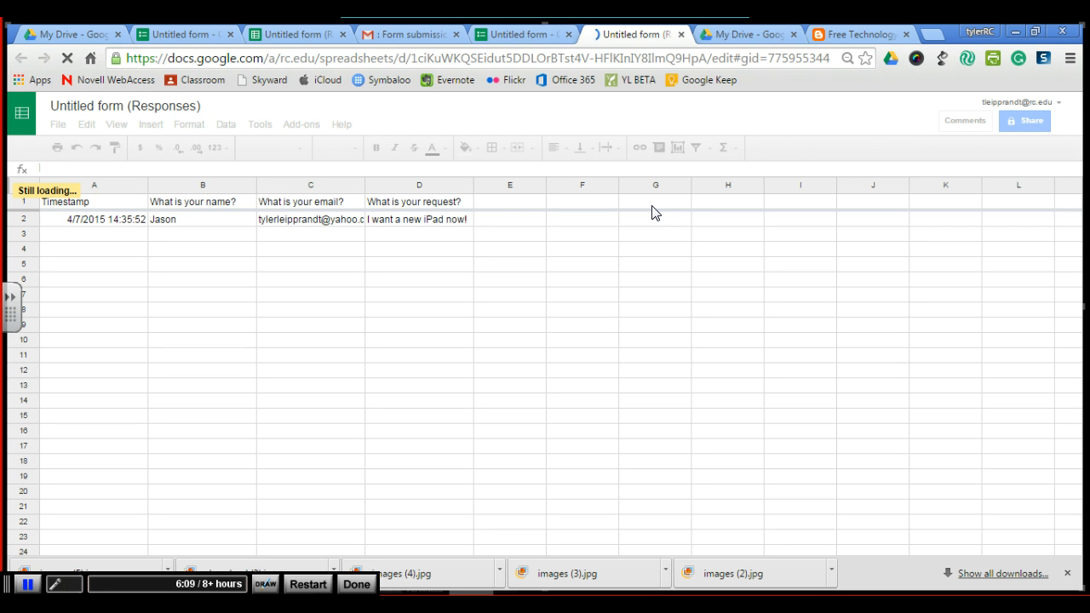
# - Add a "Completed?" column heading in cell G1 of the responses spreadsheet
pyautogui.click(646, 203)
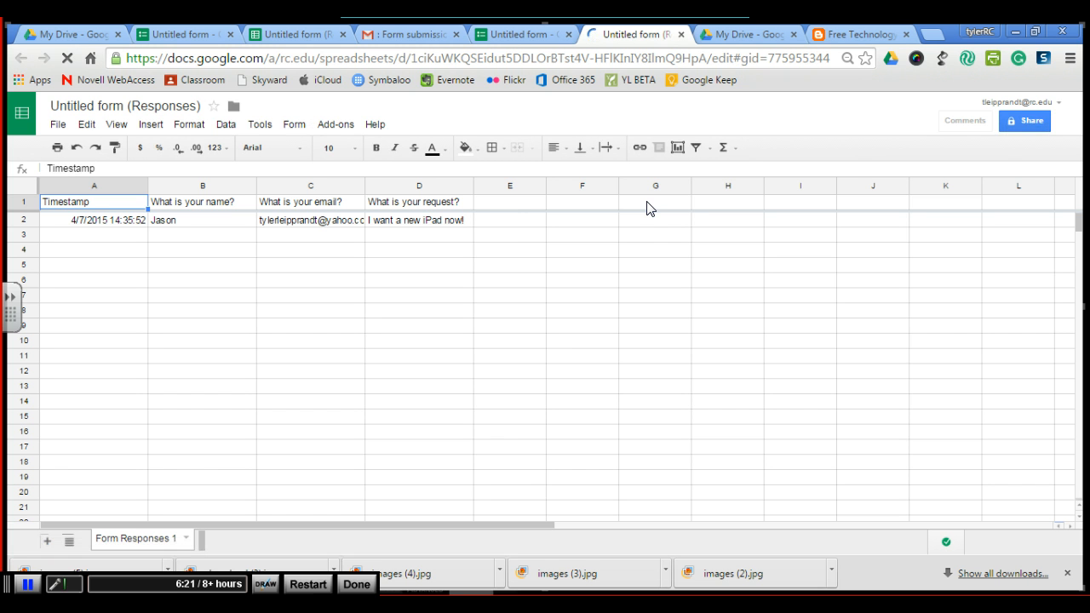
pyautogui.click(640, 207)
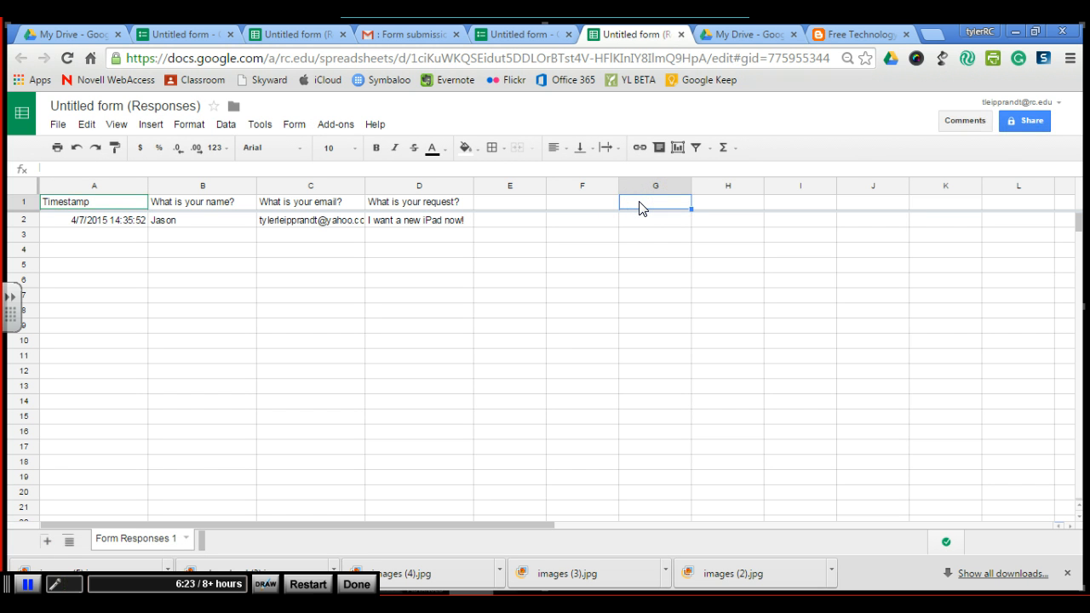
pyautogui.write('Completed?')
pyautogui.click(655, 223)
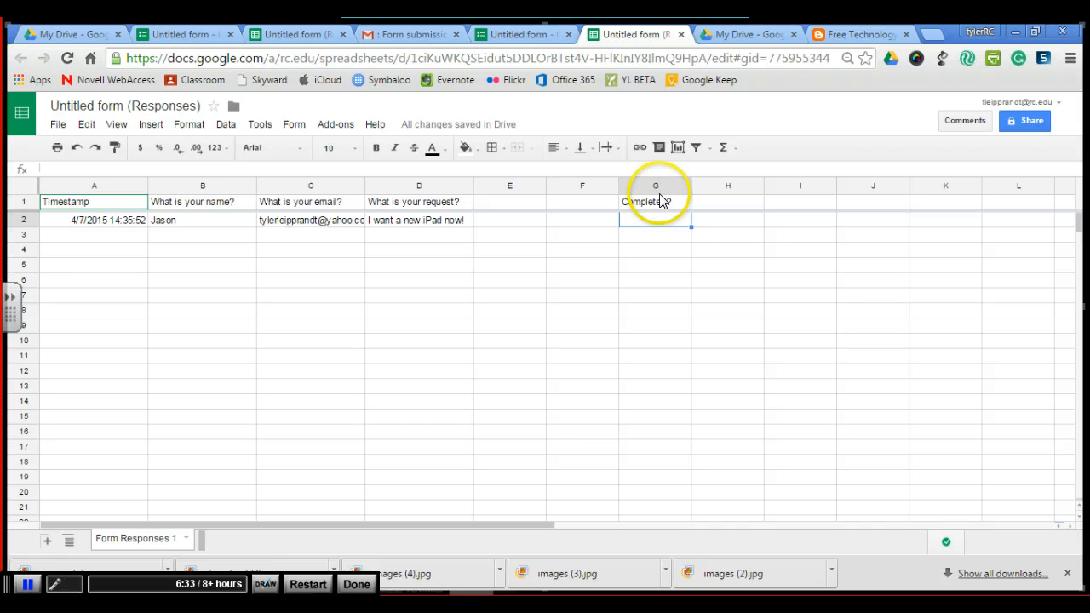
# - Add "WIP" and "Comments" column headings in cells H1 and I1
pyautogui.click(721, 207)
pyautogui.write('Wip')
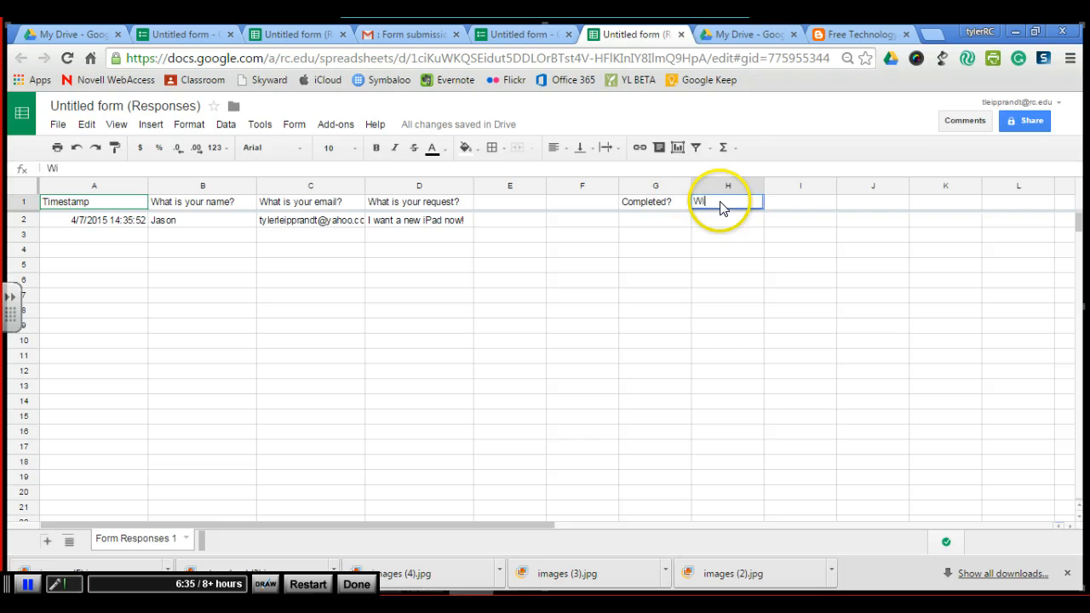
pyautogui.press('BackSpace')
pyautogui.press('BackSpace')
pyautogui.write('IP')
pyautogui.click(770, 207)
pyautogui.write('Comments')
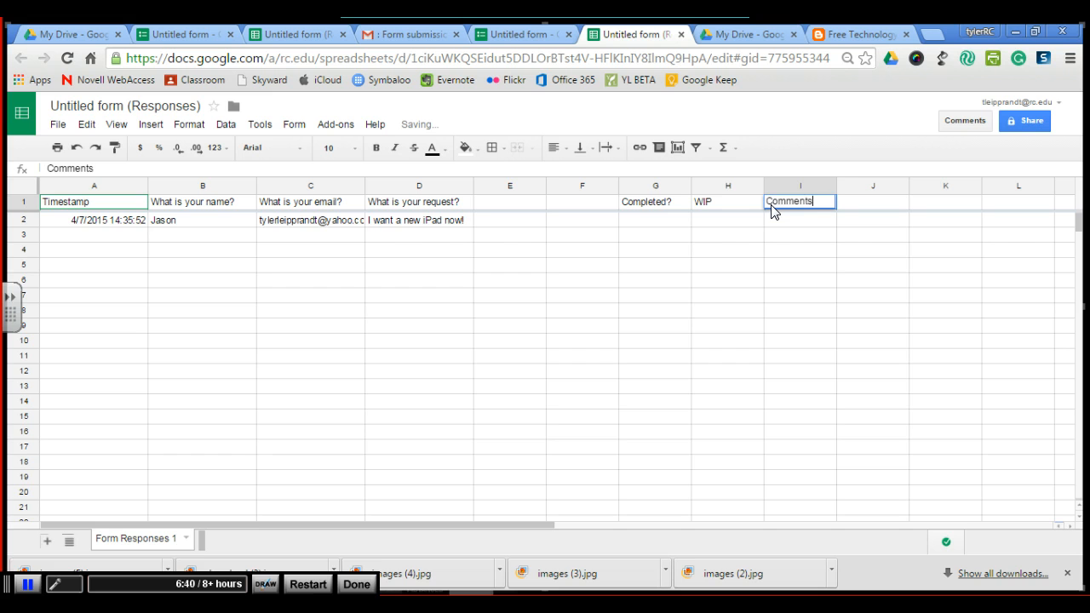
pyautogui.click(809, 246)
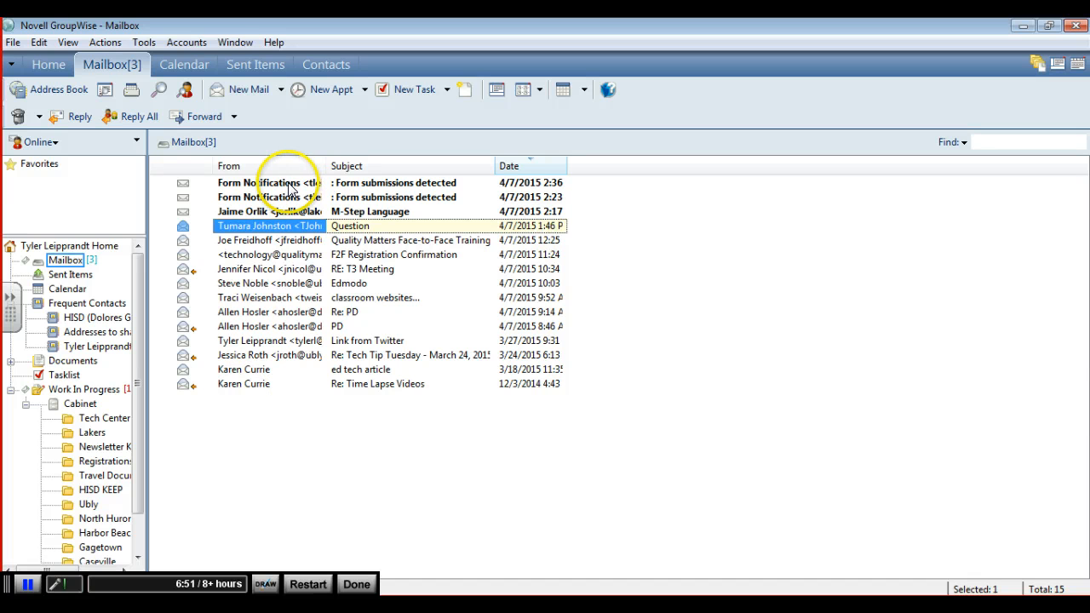
# - Select the newest form notification email in the desktop mail client and return to the browser
pyautogui.click(288, 182)
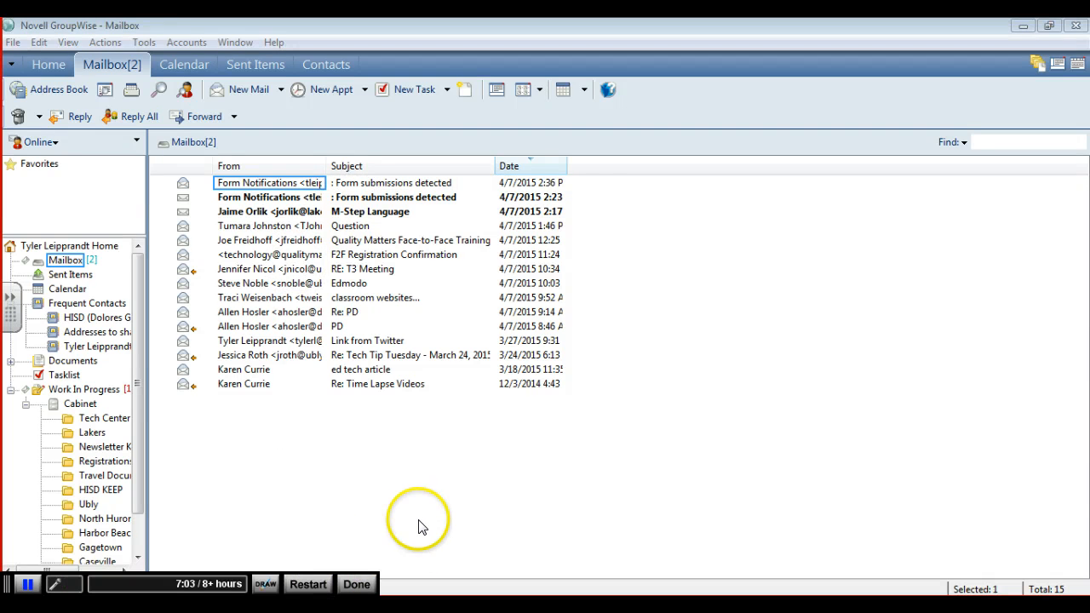
pyautogui.moveTo(182, 606)
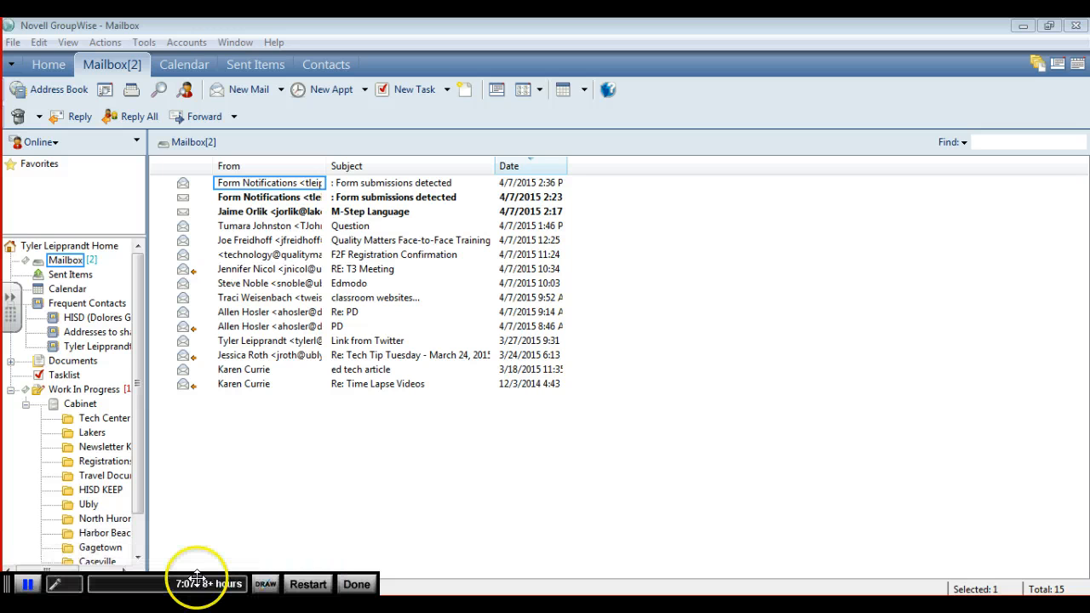
pyautogui.click(165, 551)
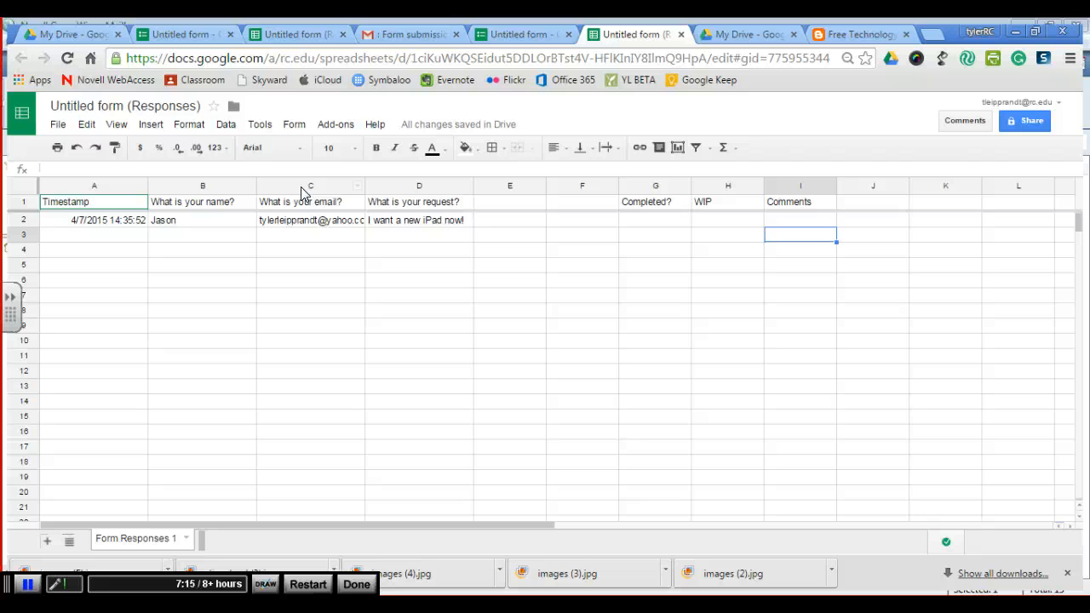
# - In My Drive, select both the form and its response spreadsheet and open their sharing settings
pyautogui.click(58, 34)
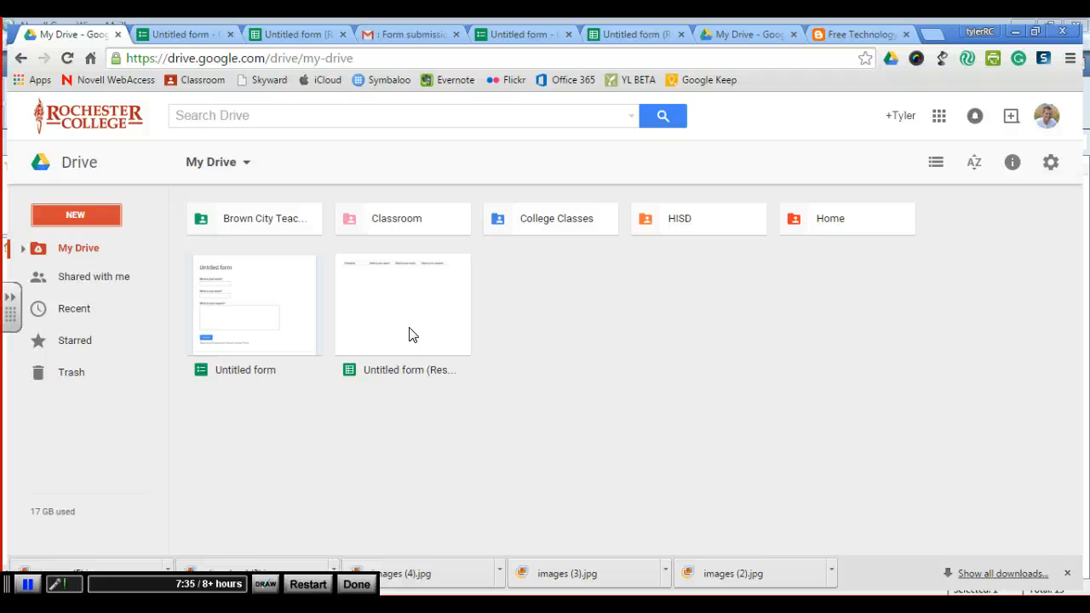
pyautogui.click(287, 307)
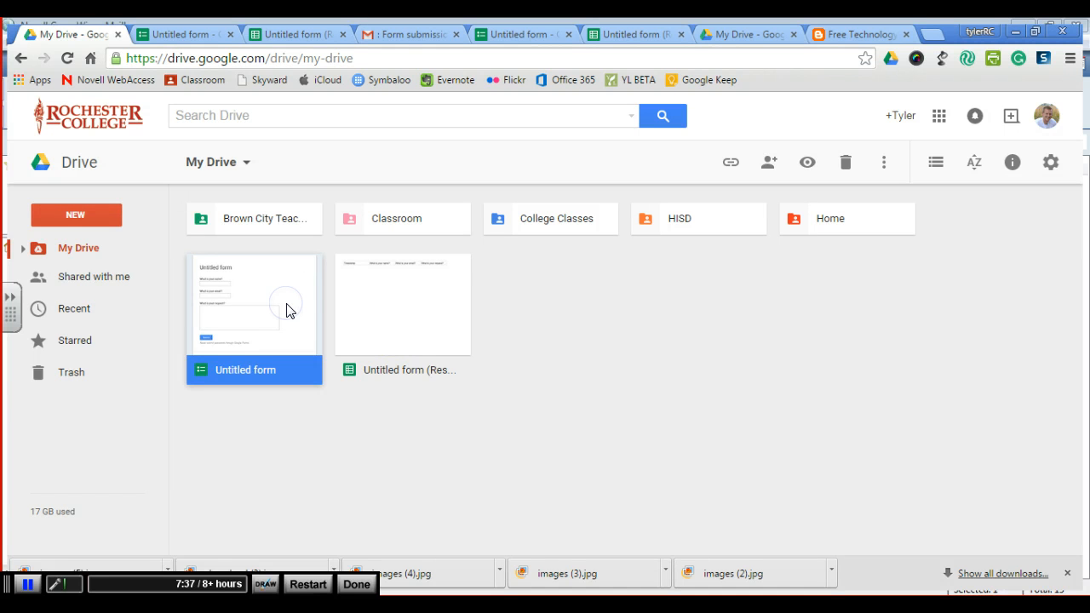
pyautogui.keyDown('ctrl'); pyautogui.click(353, 311); pyautogui.keyUp('ctrl')
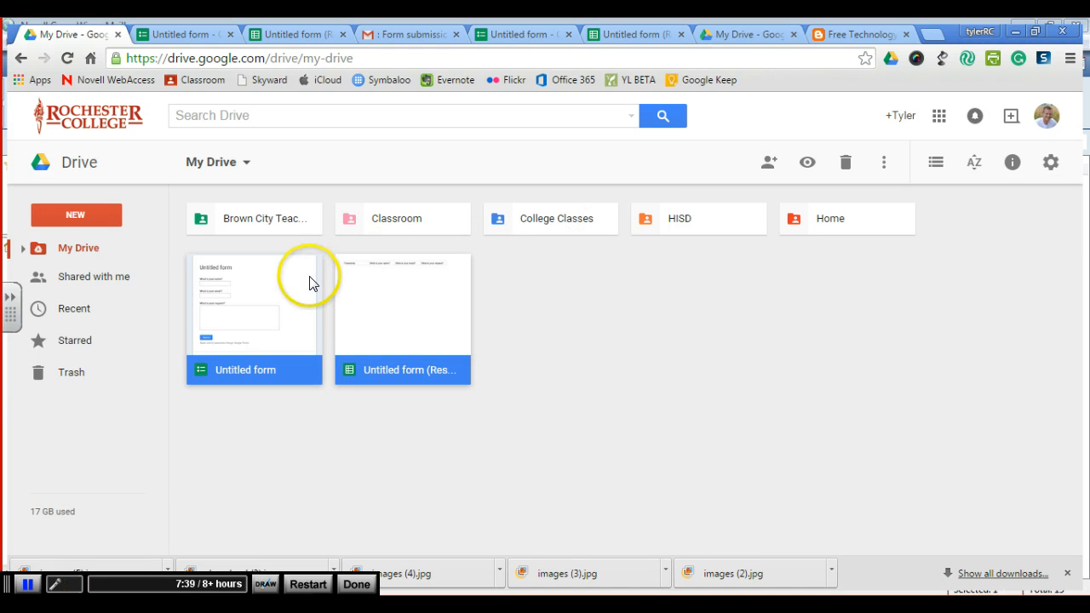
pyautogui.click(769, 162)
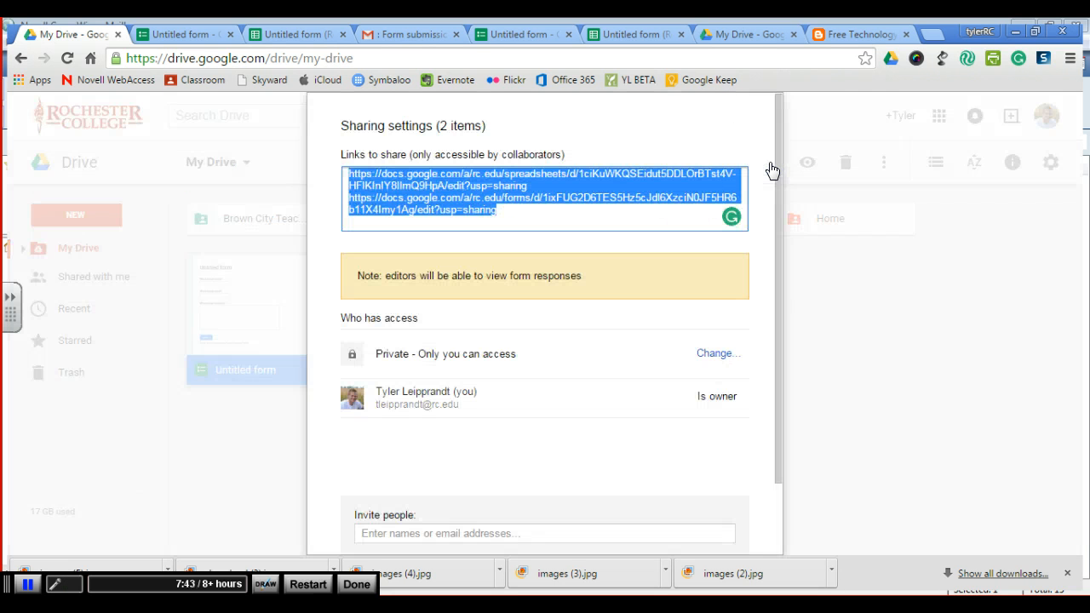
# - Invite a collaborator's email address with edit access, confirm sharing outside the organization, and return to the email tab
pyautogui.click(506, 533)
pyautogui.click(811, 403)
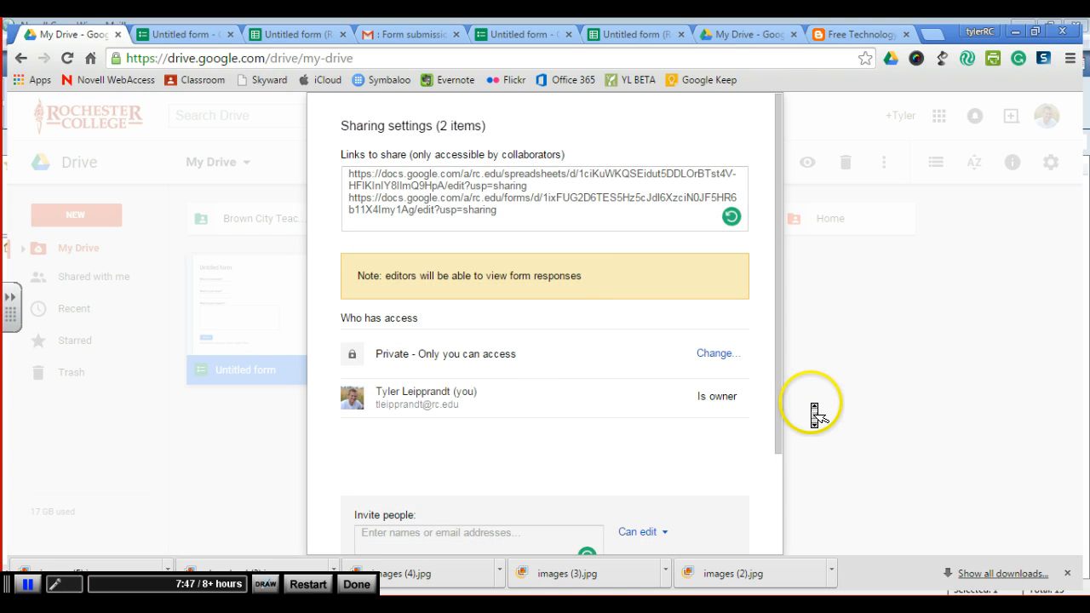
pyautogui.scroll(-3, 543, 410)
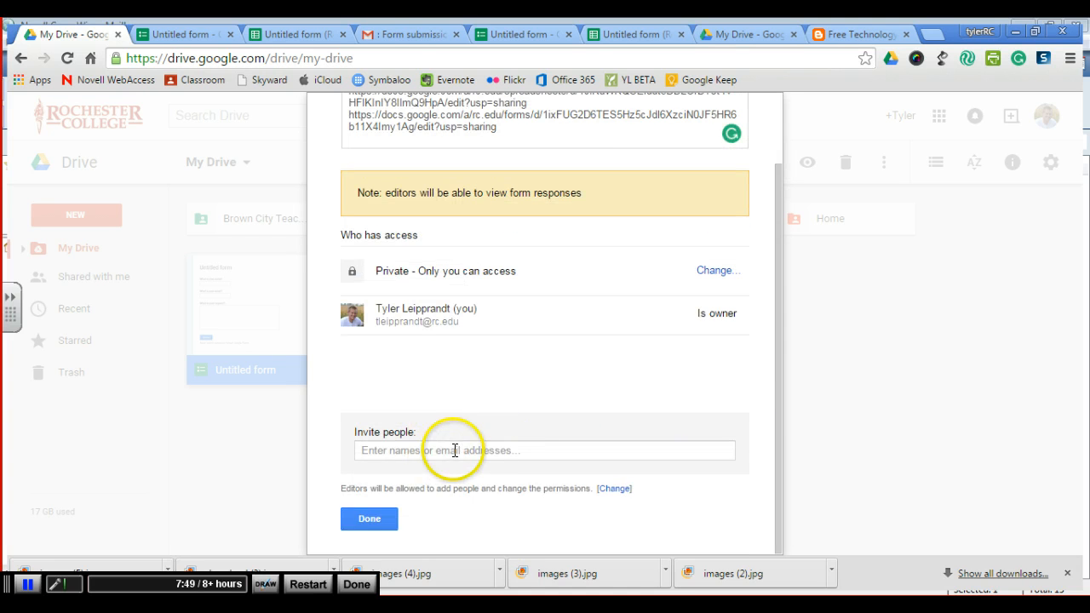
pyautogui.click(455, 451)
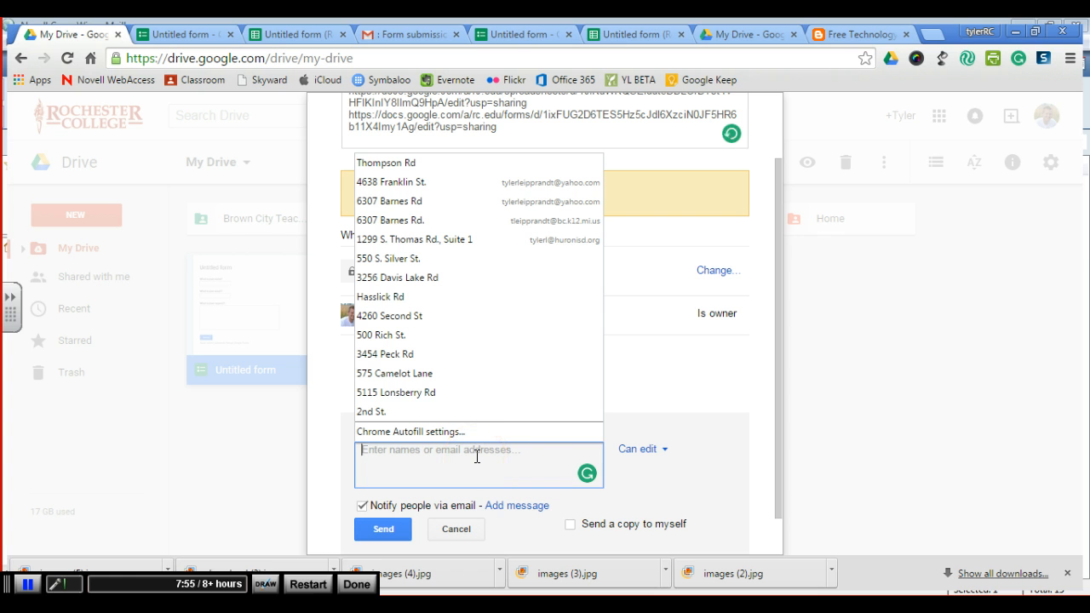
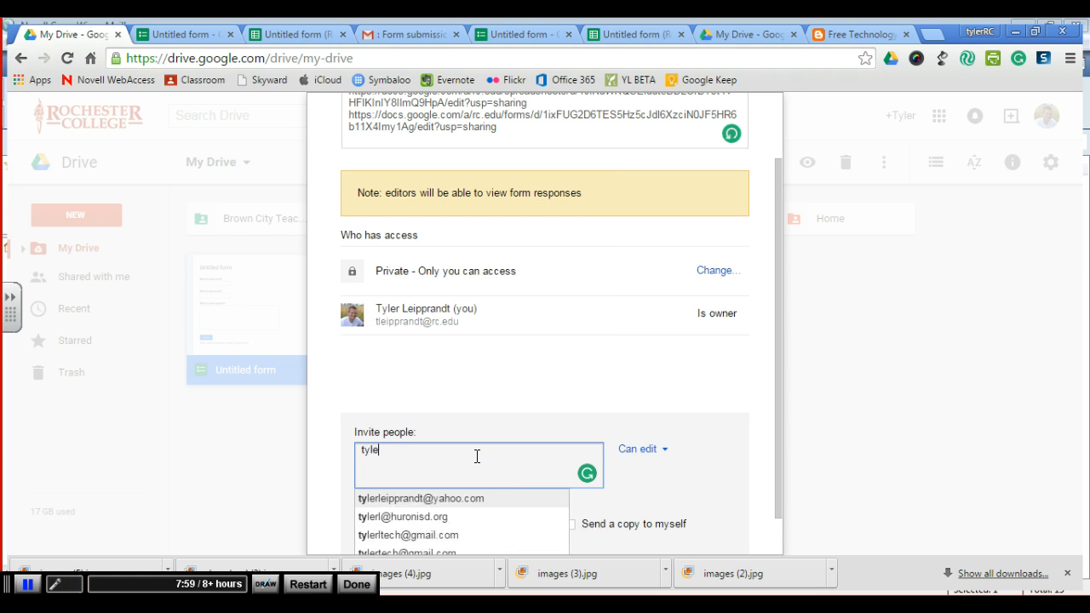
pyautogui.click(420, 535)
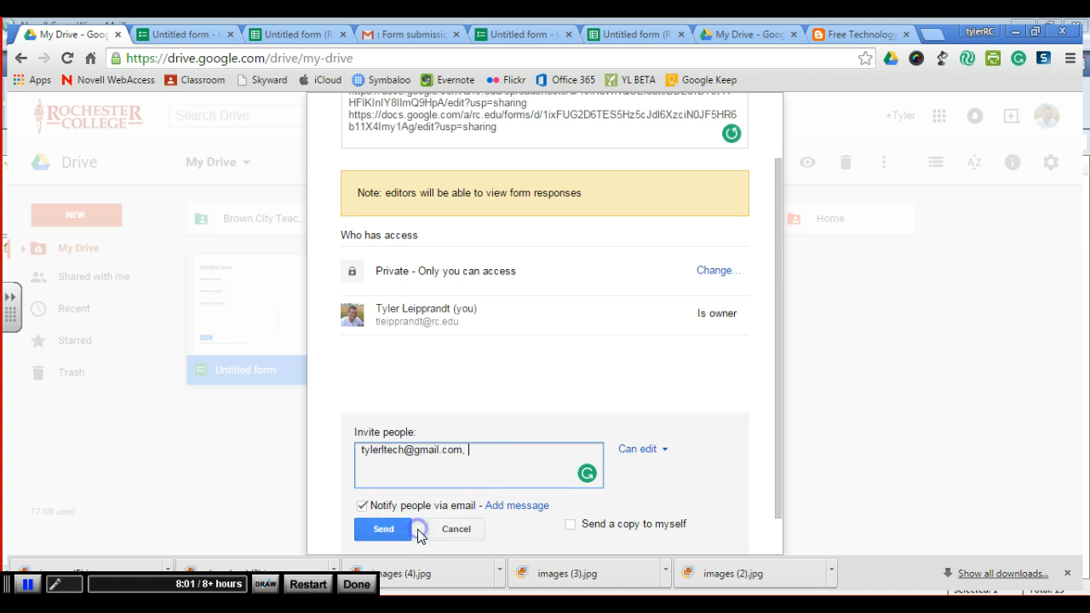
pyautogui.click(381, 532)
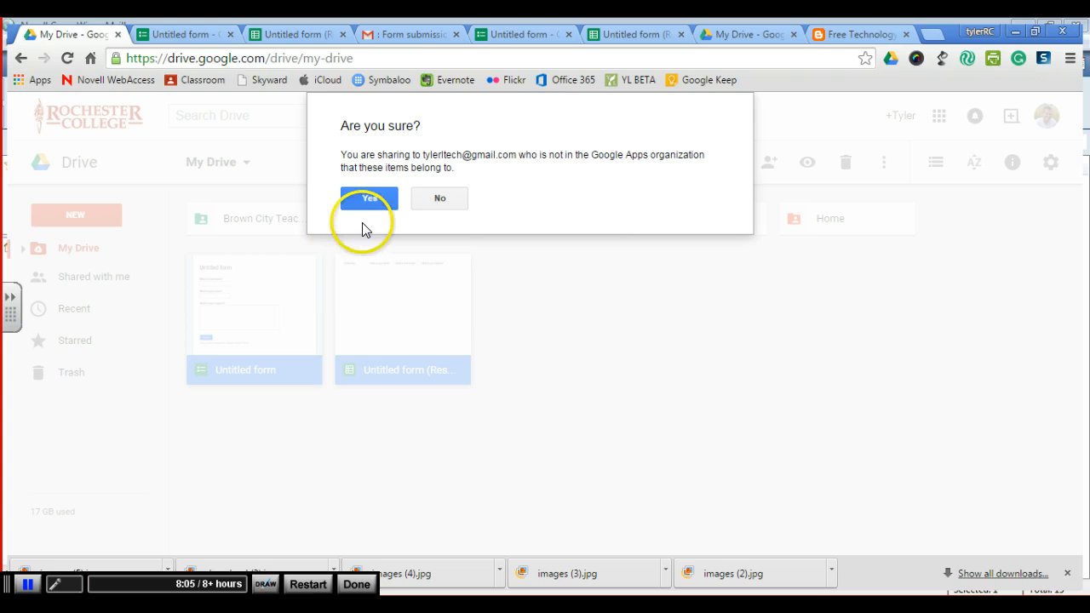
pyautogui.click(368, 201)
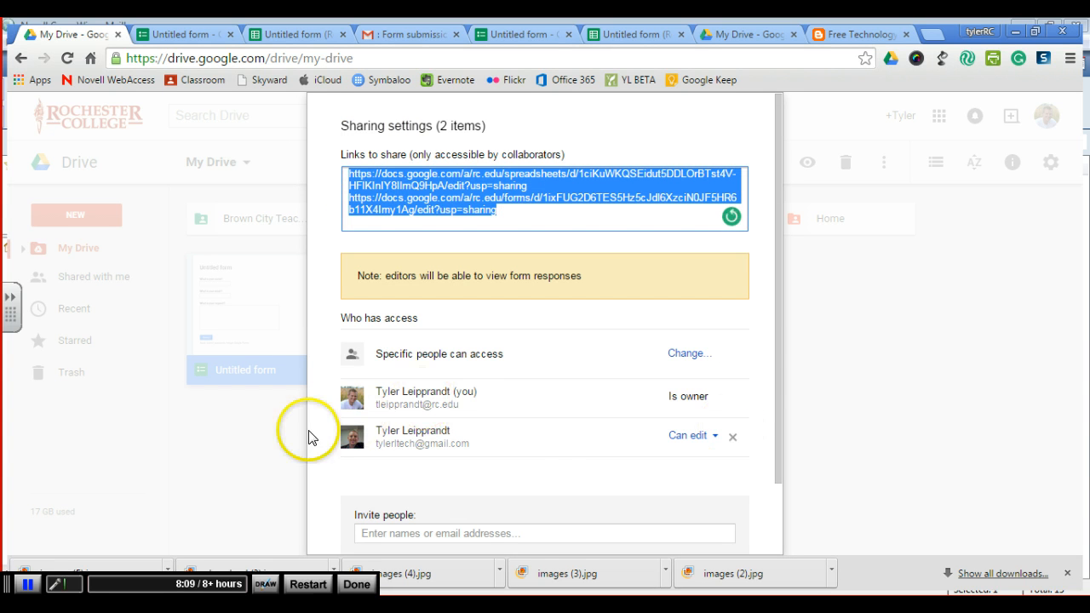
pyautogui.scroll(-1, 540, 451)
pyautogui.click(368, 520)
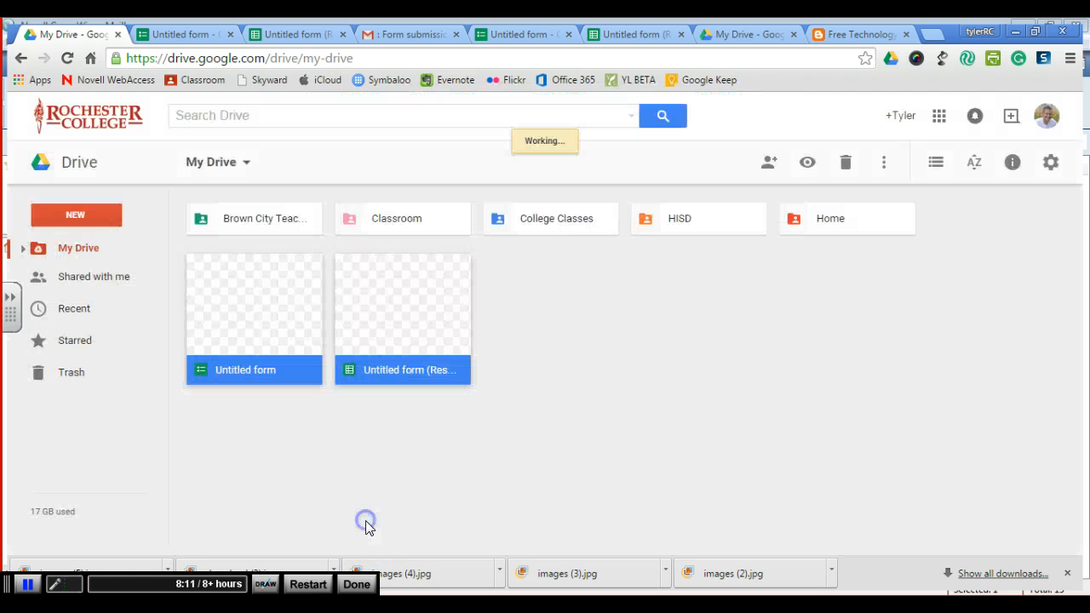
pyautogui.click(394, 34)
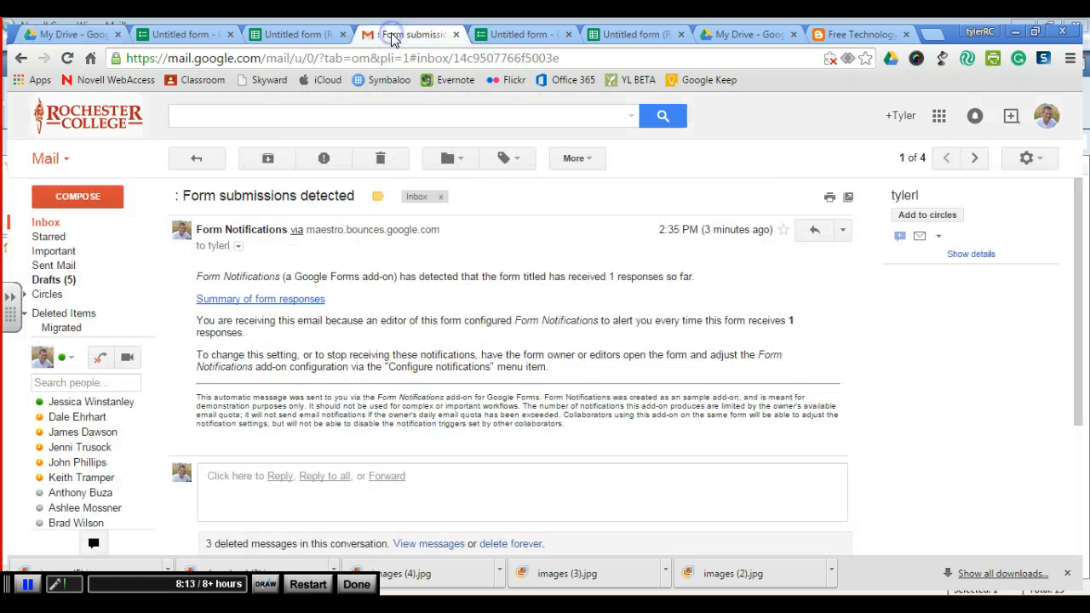